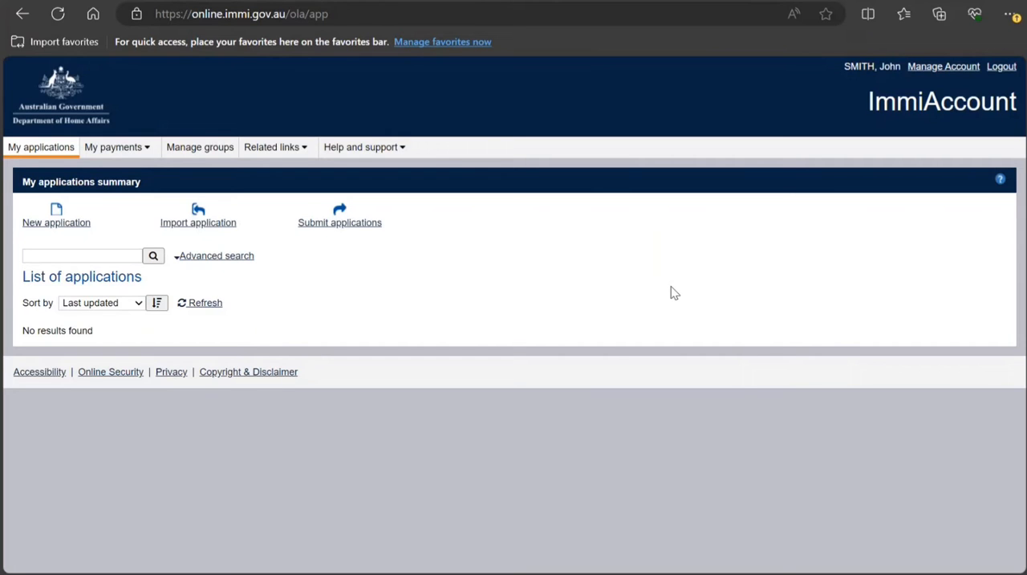
Start a new Evidence of Australian citizenship application and agree to its terms and conditions
click(39, 228)
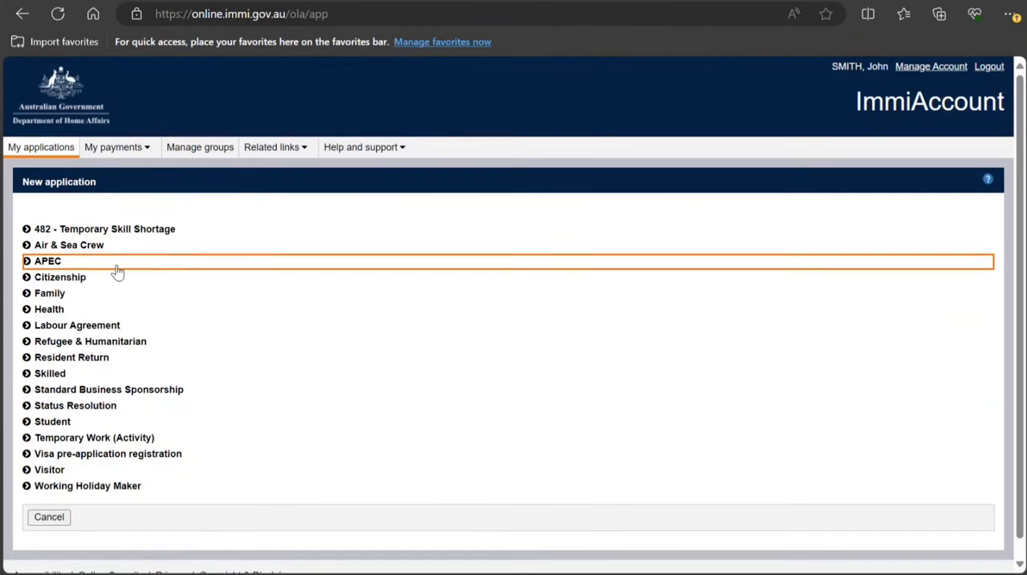
click(80, 278)
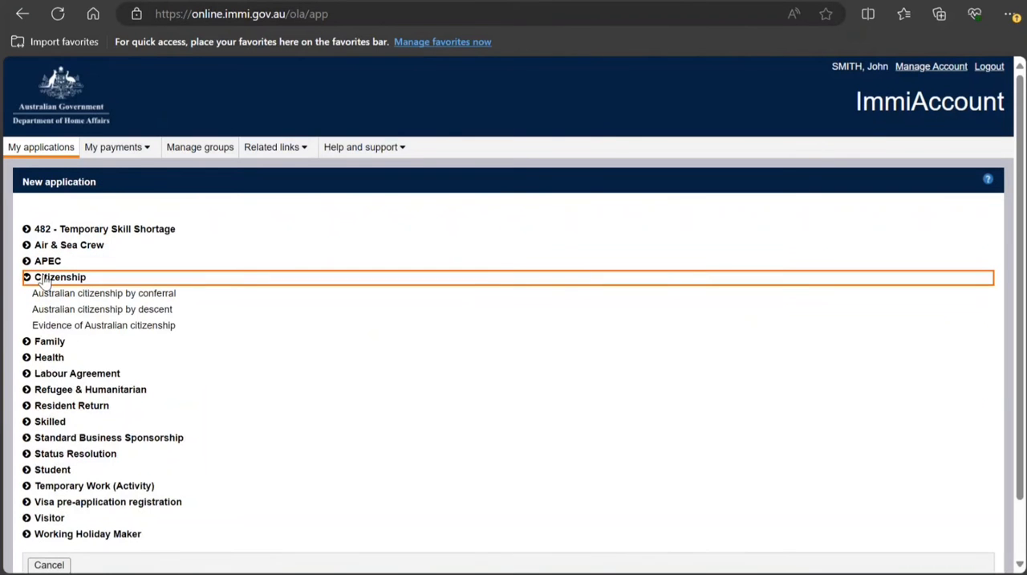
click(122, 329)
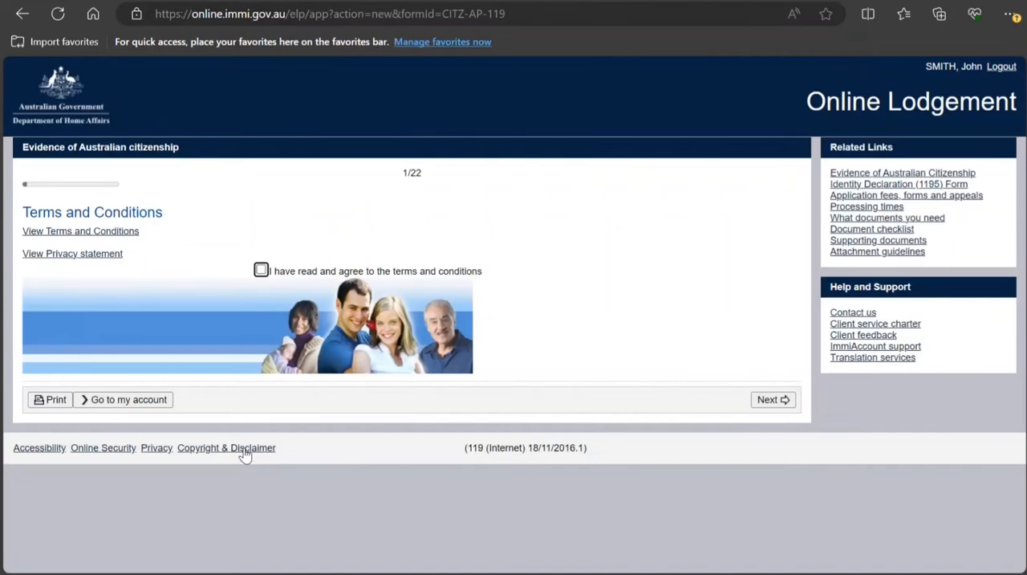
click(261, 272)
click(767, 404)
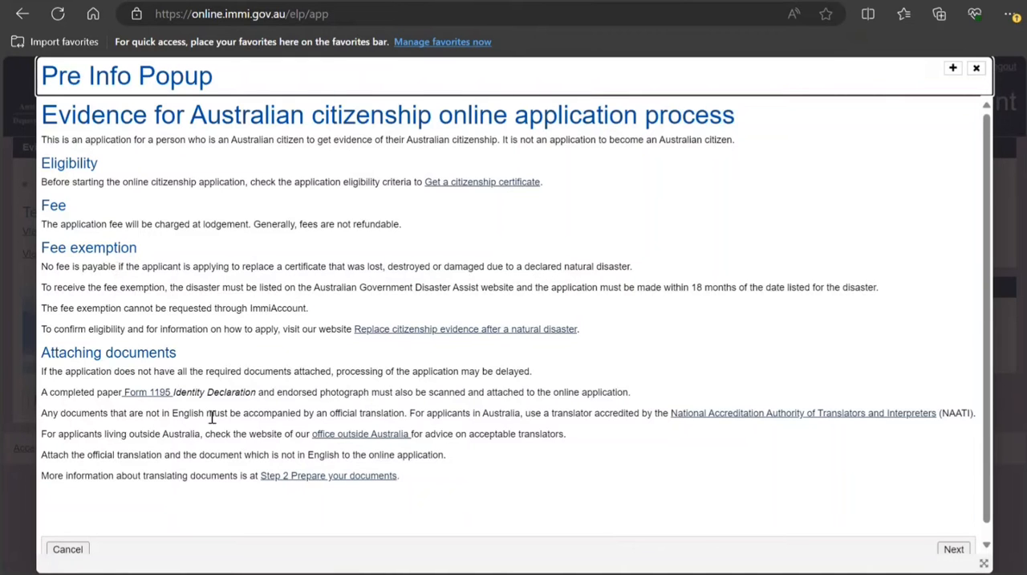
Open the Get a citizenship certificate information page and read its cost, processing time and overview notes
click(475, 183)
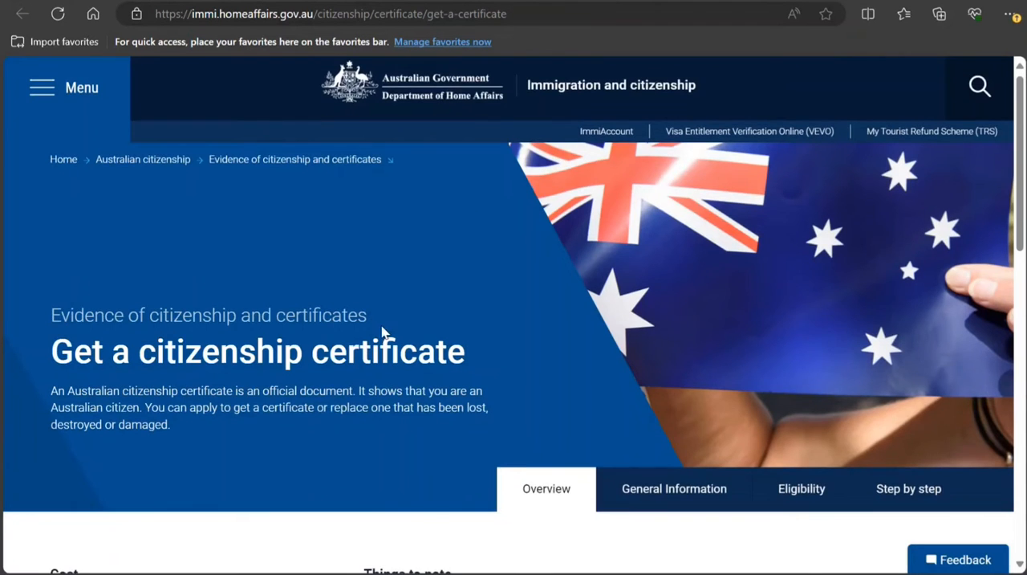
scroll(382, 332, down, 4)
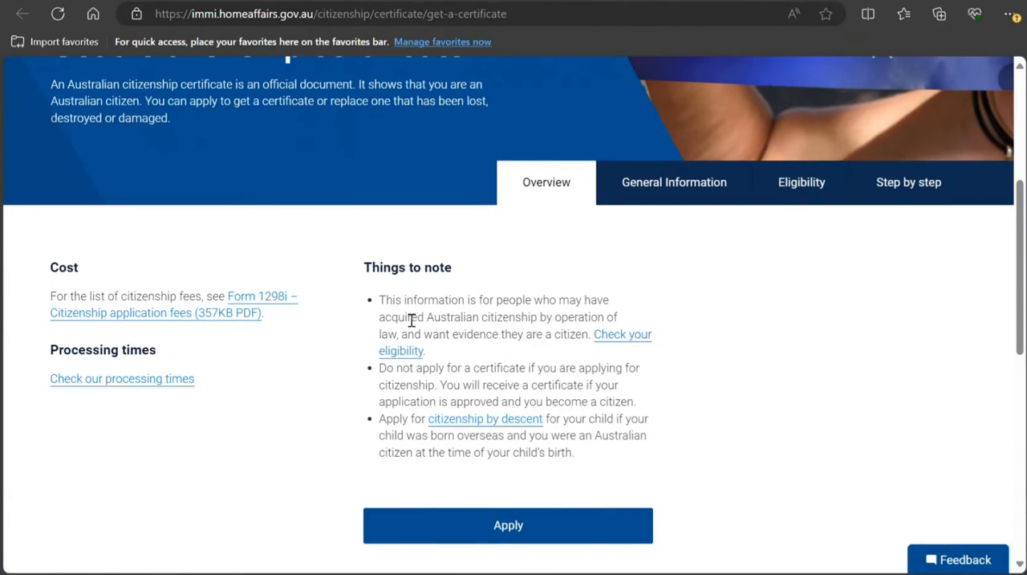
scroll(410, 321, down, 3)
scroll(405, 321, up, 2)
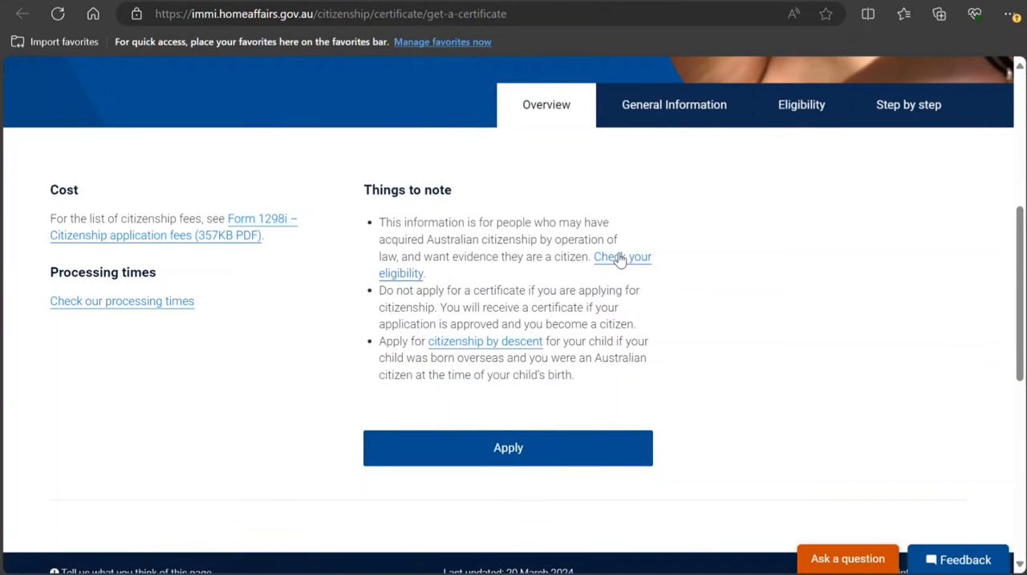
Open the eligibility criteria for the citizenship certificate and review the list of qualifying situations
click(619, 259)
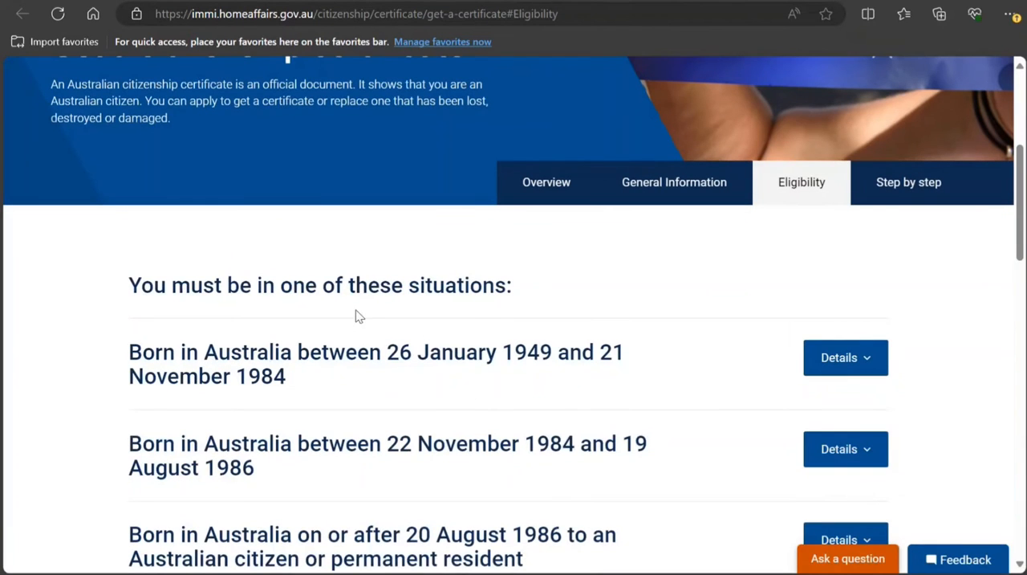
scroll(399, 382, down, 2)
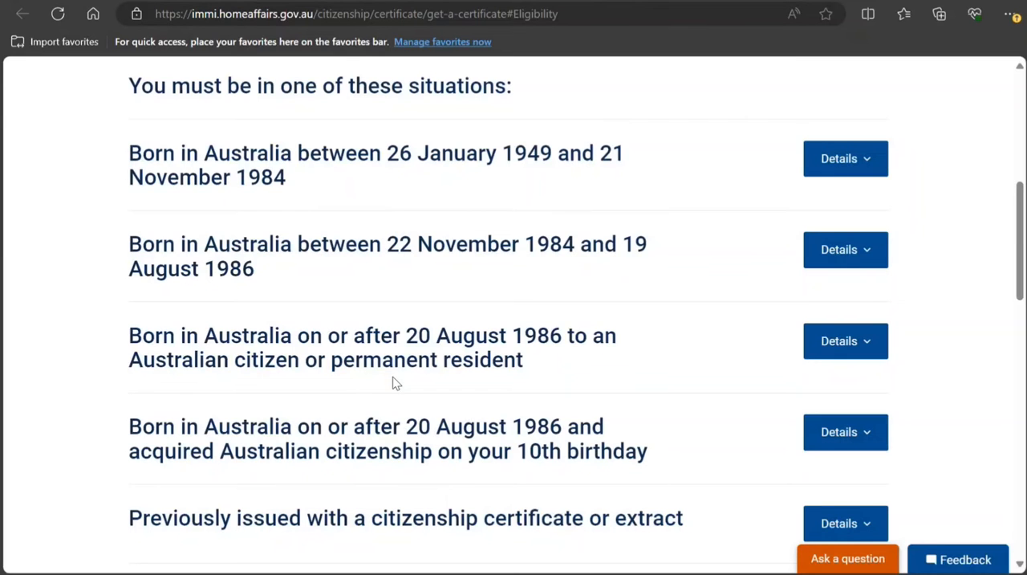
scroll(393, 382, down, 4)
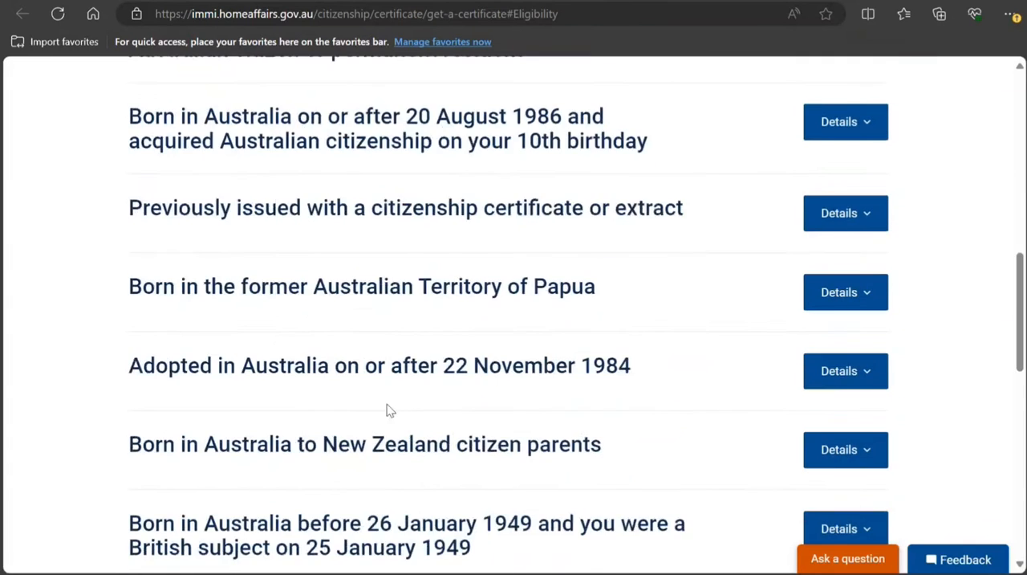
scroll(387, 410, down, 3)
scroll(387, 410, down, 3)
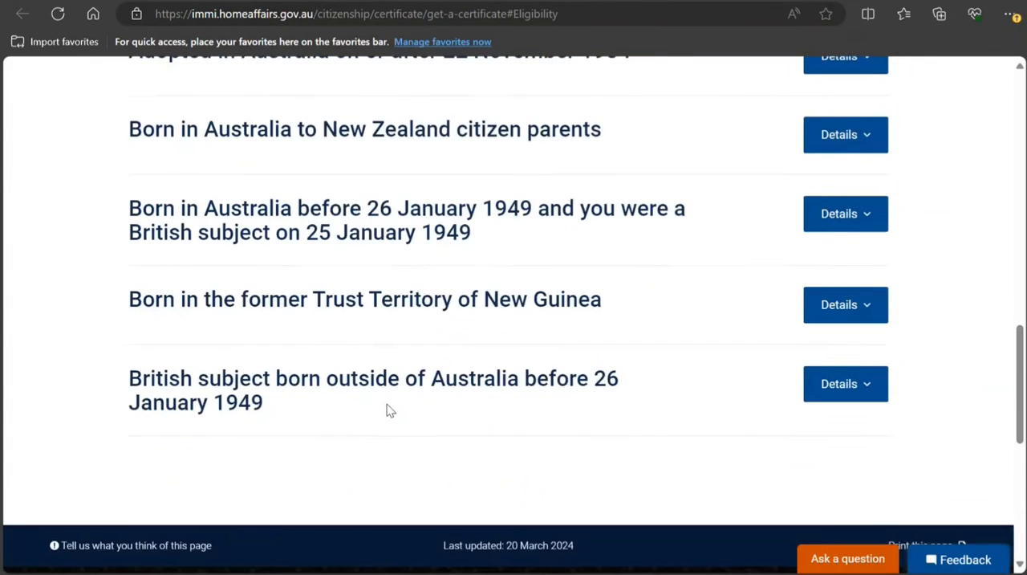
scroll(387, 410, up, 9)
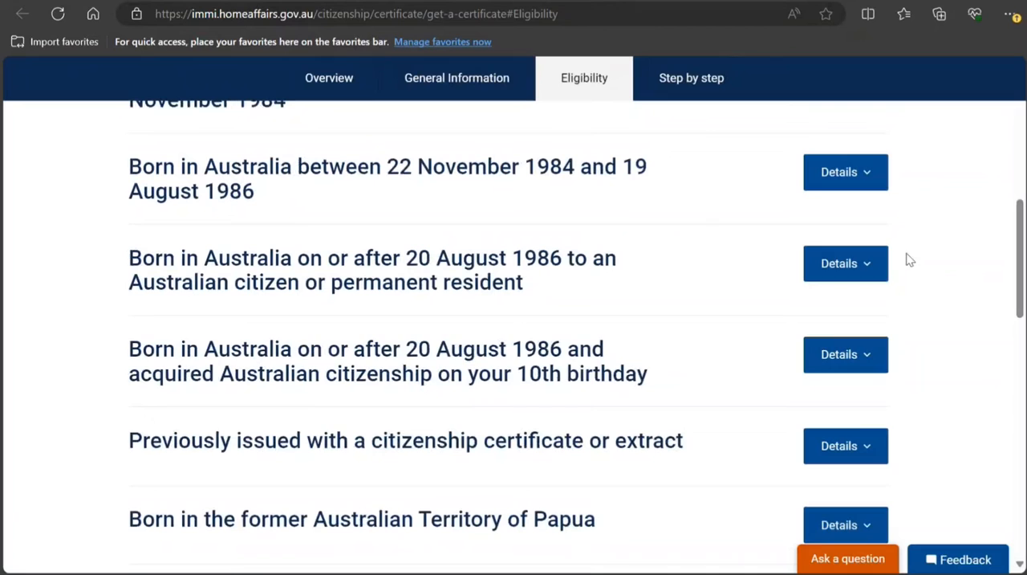
Read the details for people born in Australia on or after 20 August 1986 to an Australian citizen or permanent resident
click(842, 261)
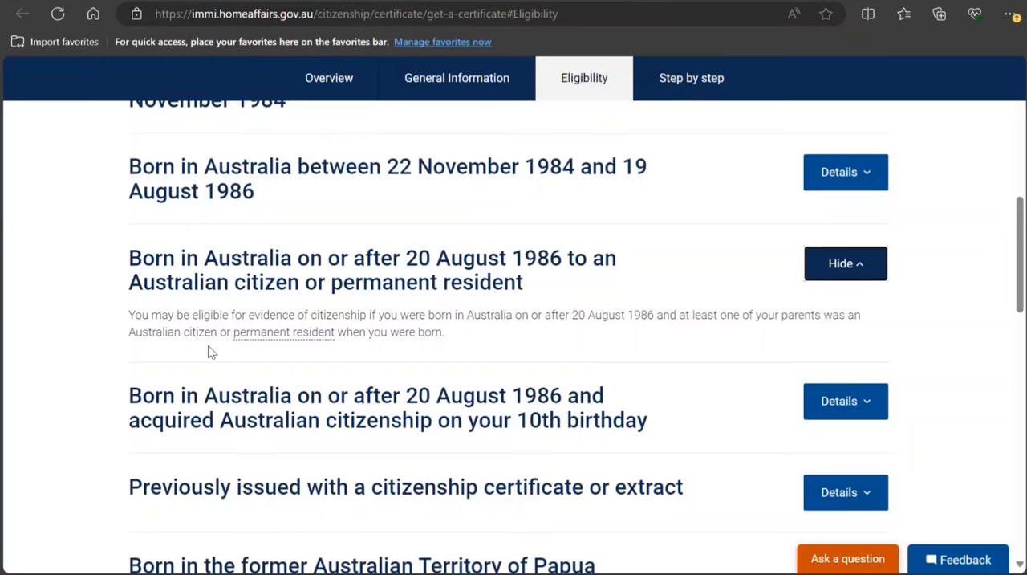
scroll(431, 358, down, 12)
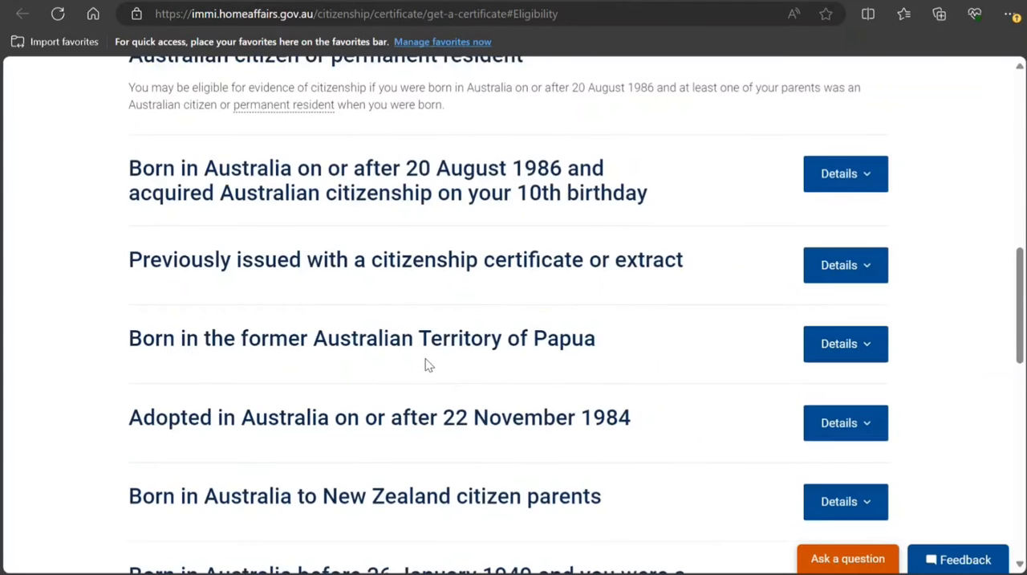
scroll(420, 377, up, 10)
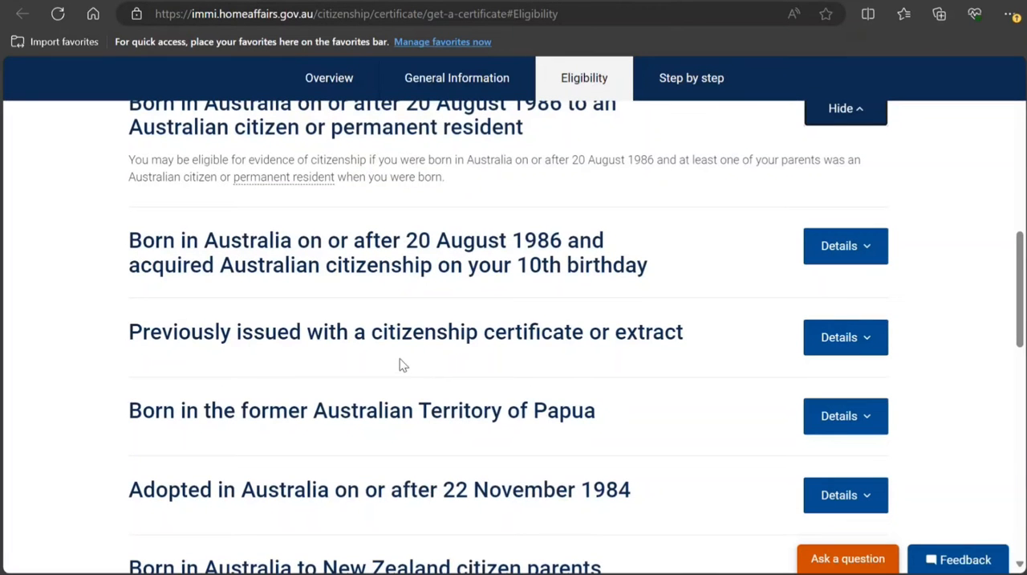
scroll(533, 386, up, 2)
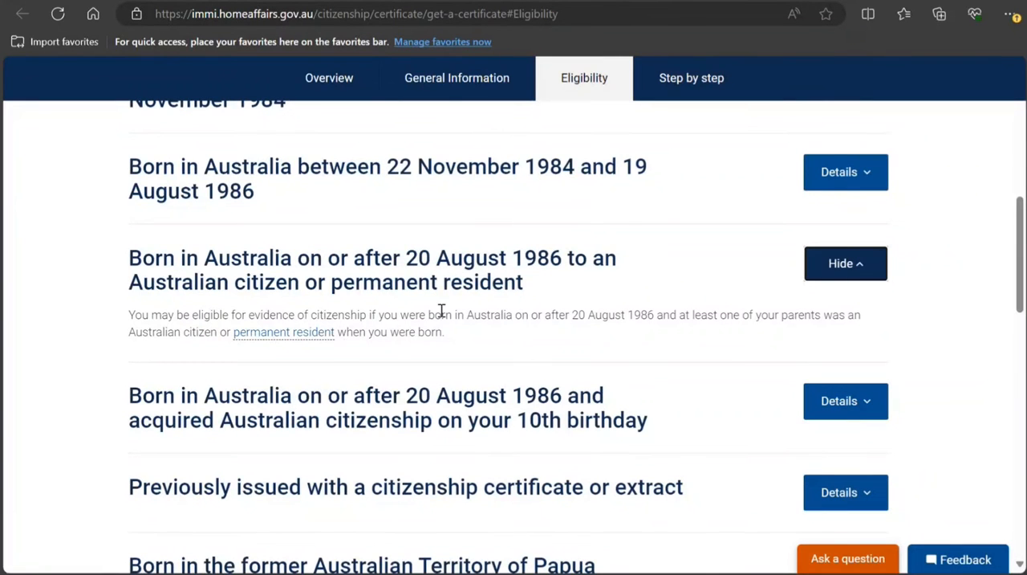
drag(130, 260, 536, 294)
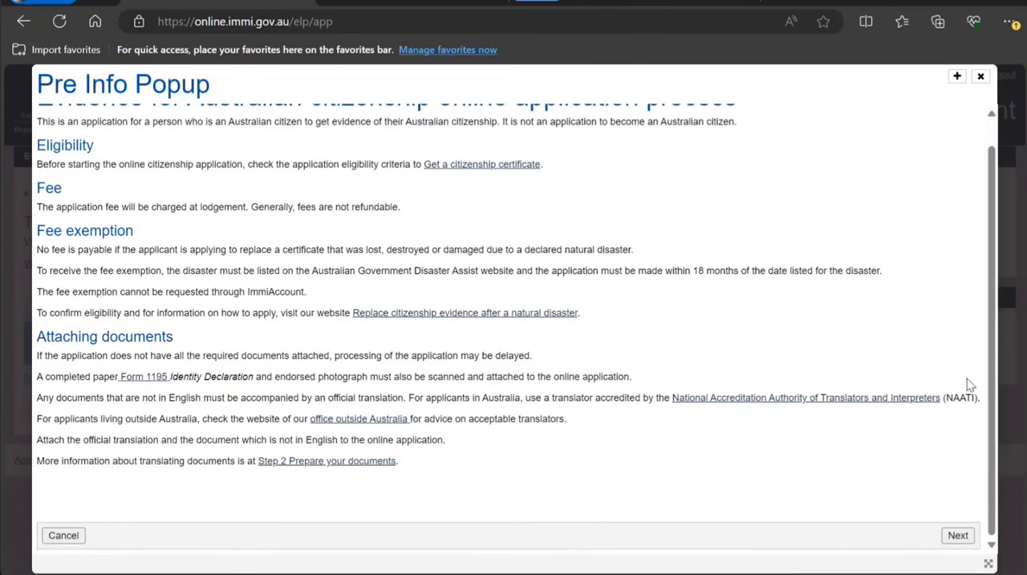
Continue past the application process information, set the current location to INDIA and choose Passport application as the reason
click(960, 536)
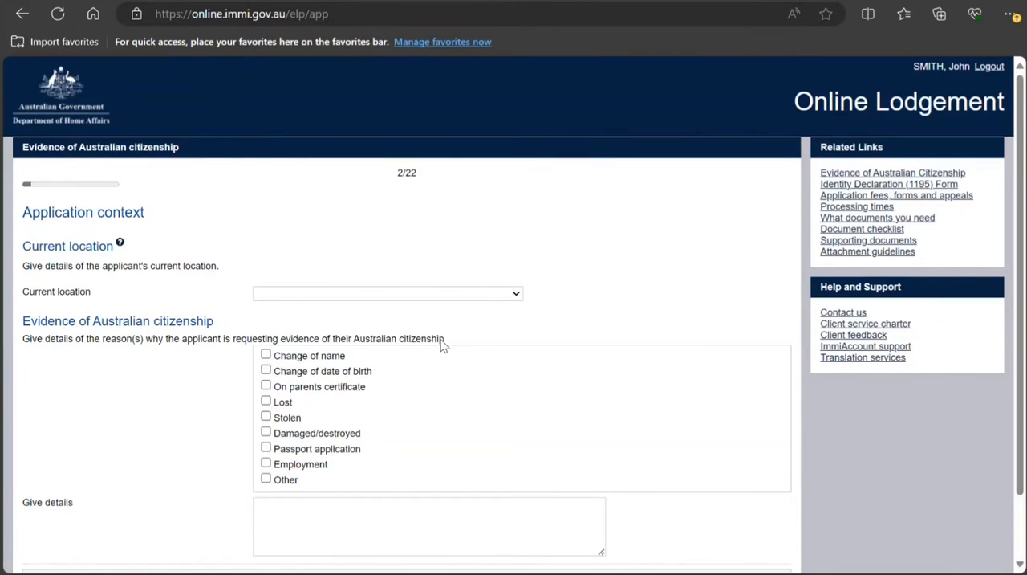
text(in)
click(352, 538)
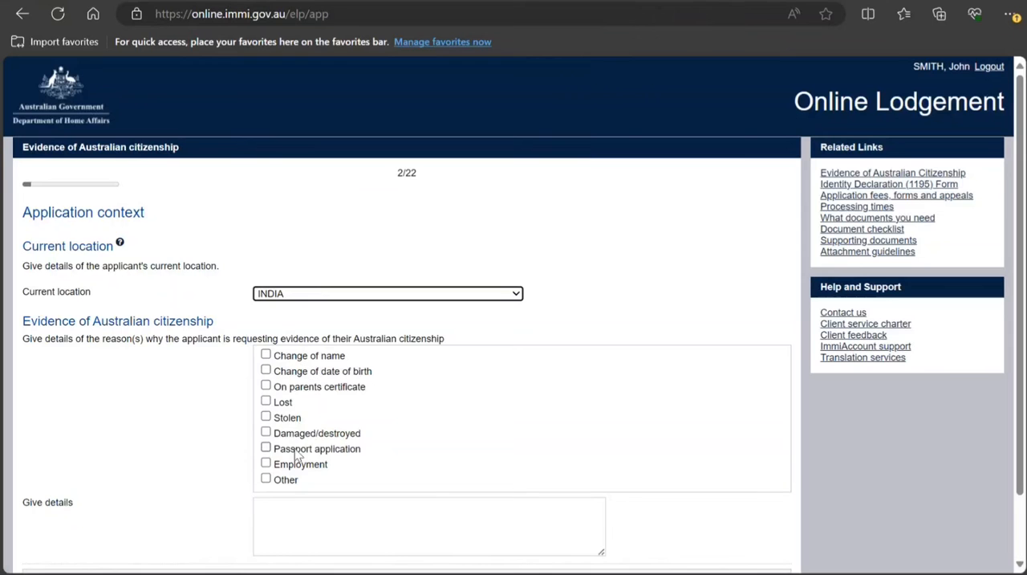
click(269, 449)
Enter in the reason details that the applicant is applying for the first time, and continue to the Applicant page
scroll(385, 441, down, 2)
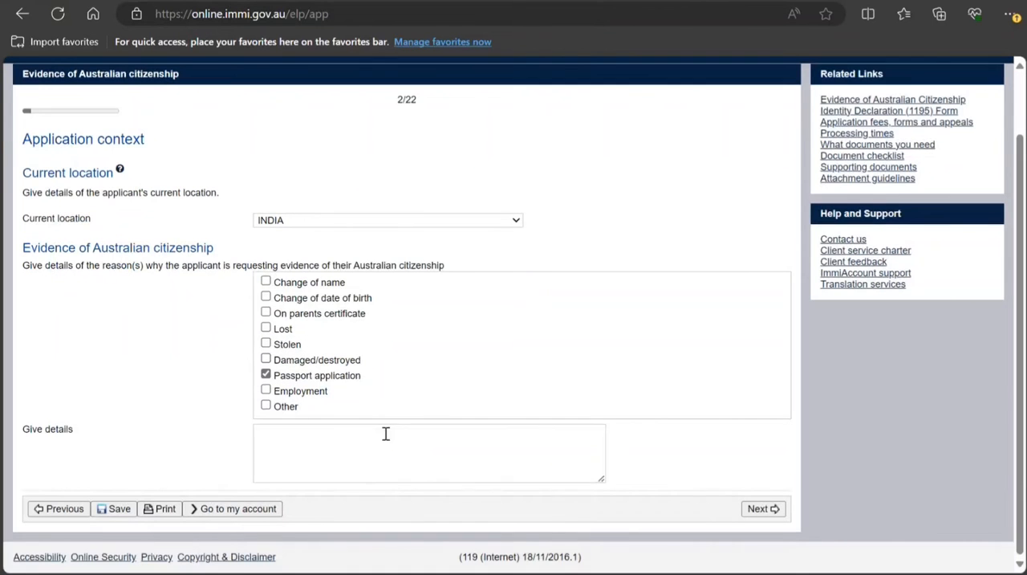
click(386, 433)
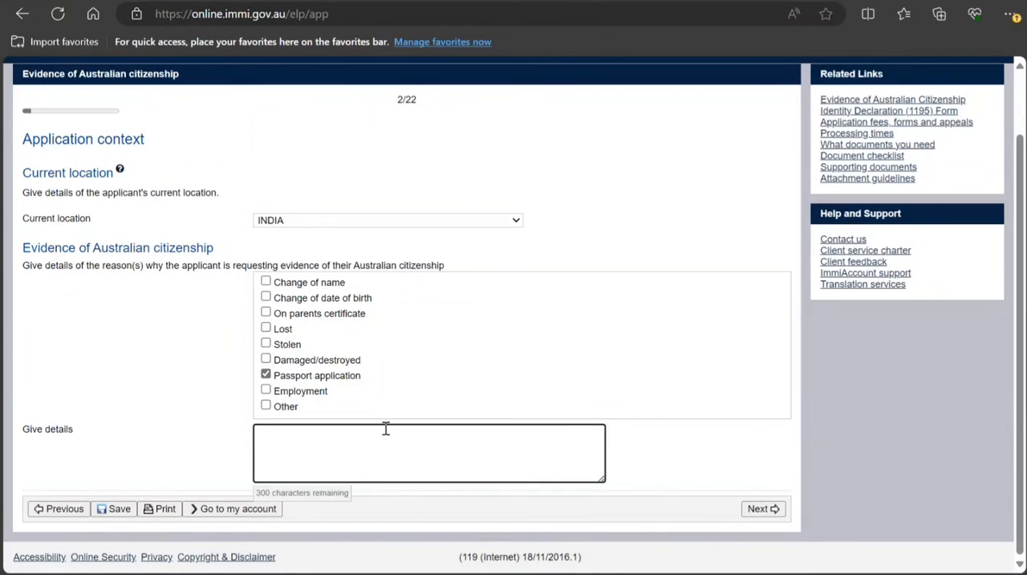
text(I am applying for th)
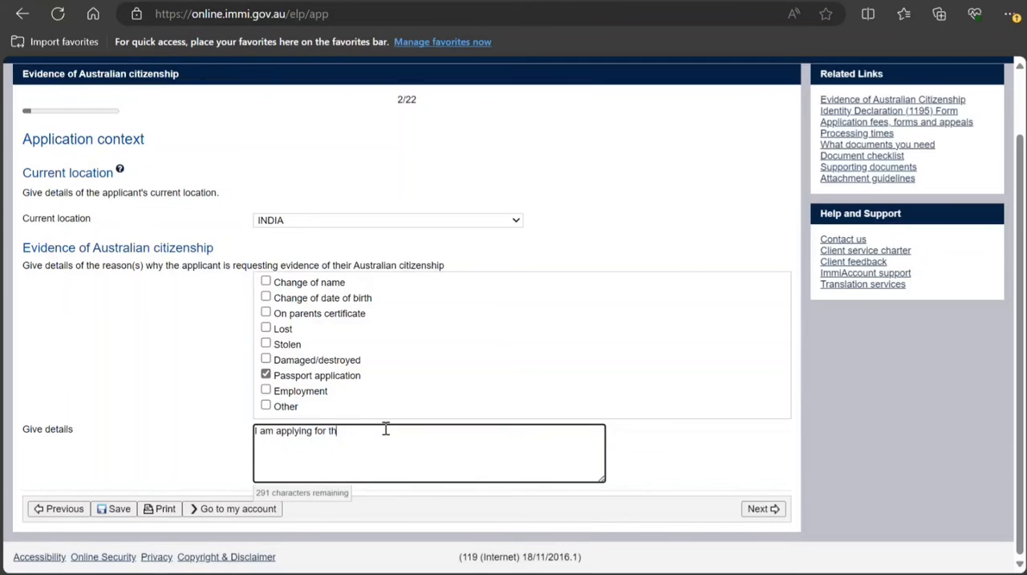
text( first timr)
click(780, 515)
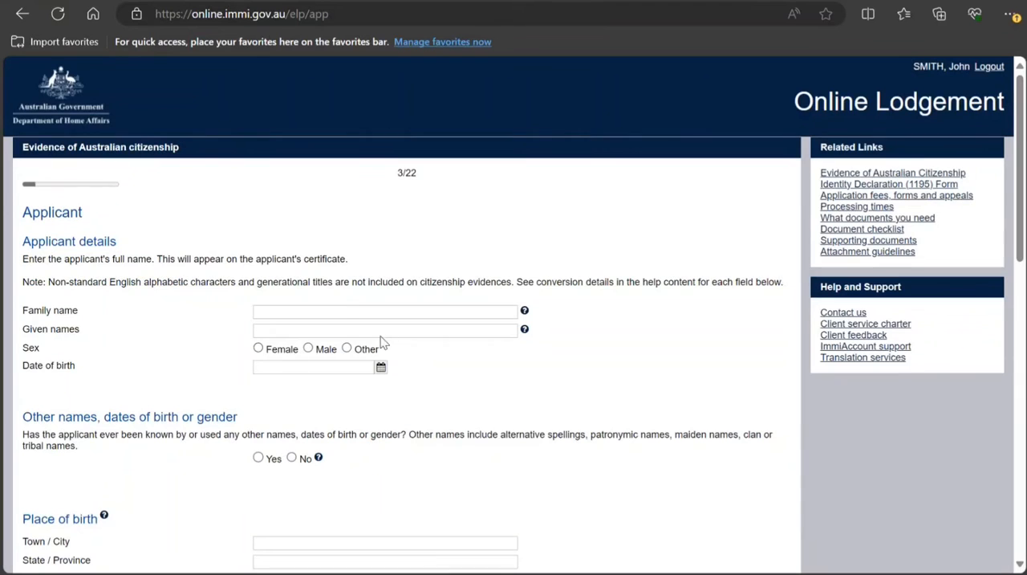
Enter the applicant's family name and given names, and set the sex to Male
click(339, 309)
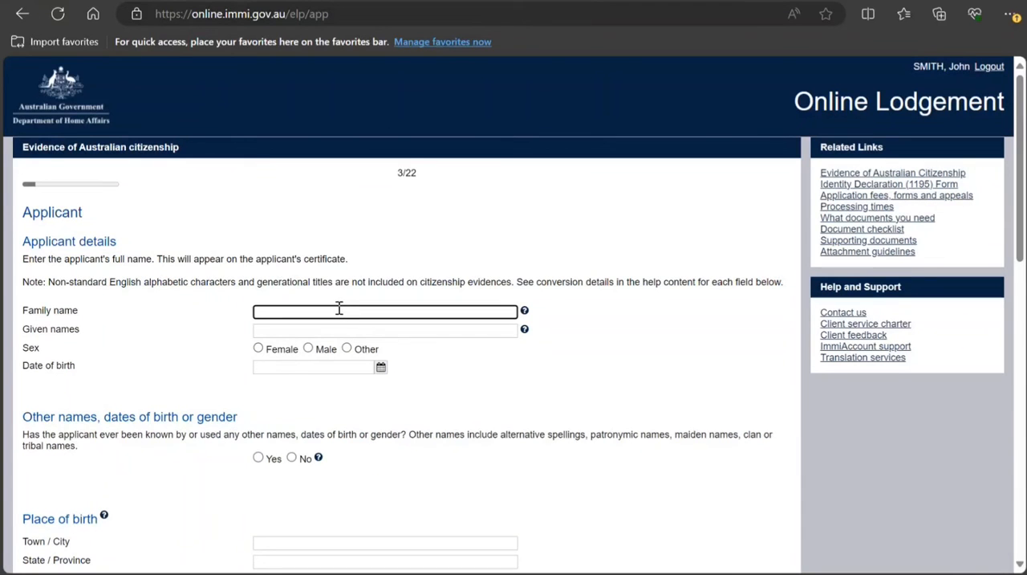
text(Smith)
key(Tab)
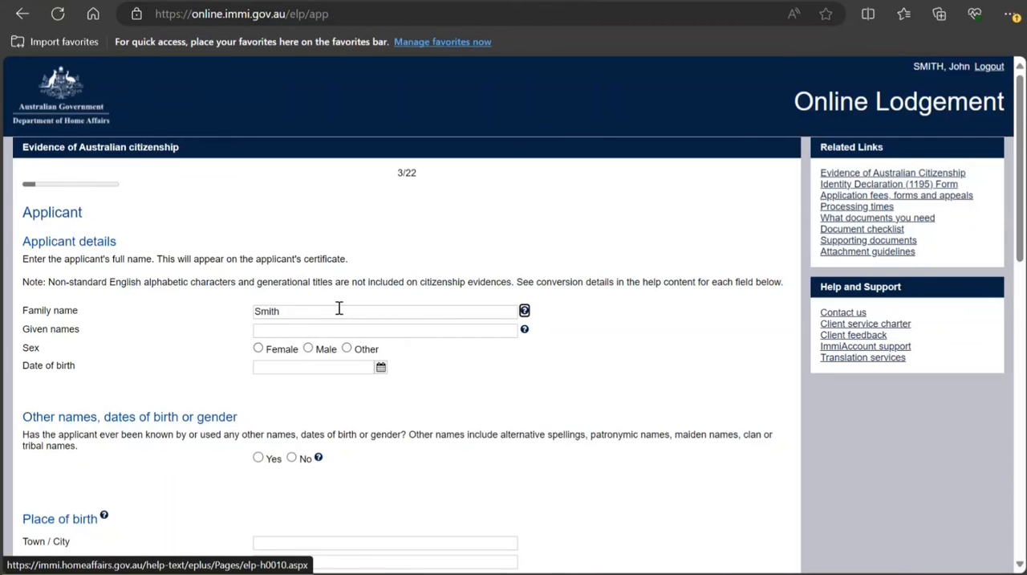
key(Tab)
text(John)
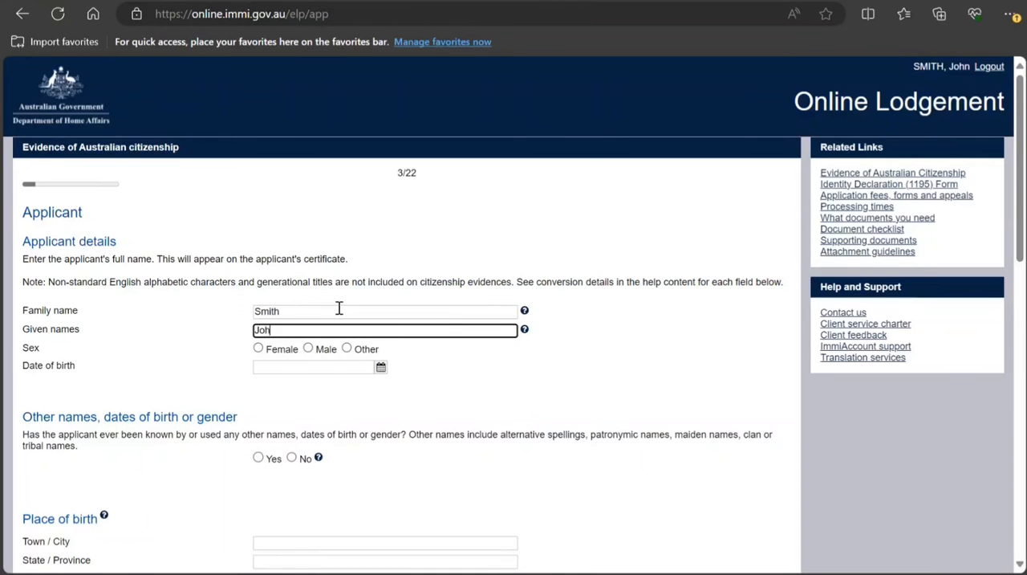
click(309, 350)
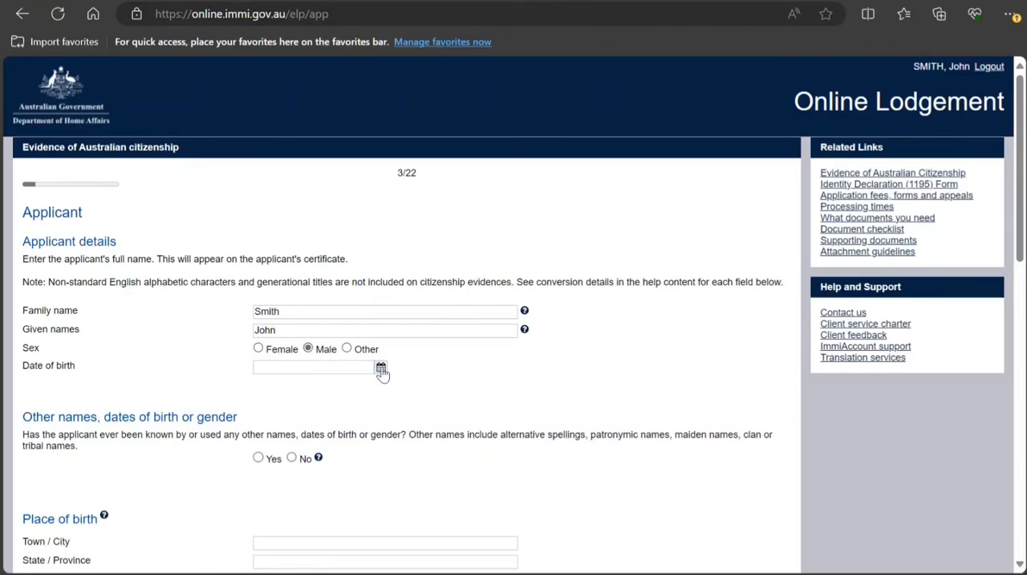
Enter the applicant's date of birth and answer No to having used other names, dates of birth or gender
click(381, 368)
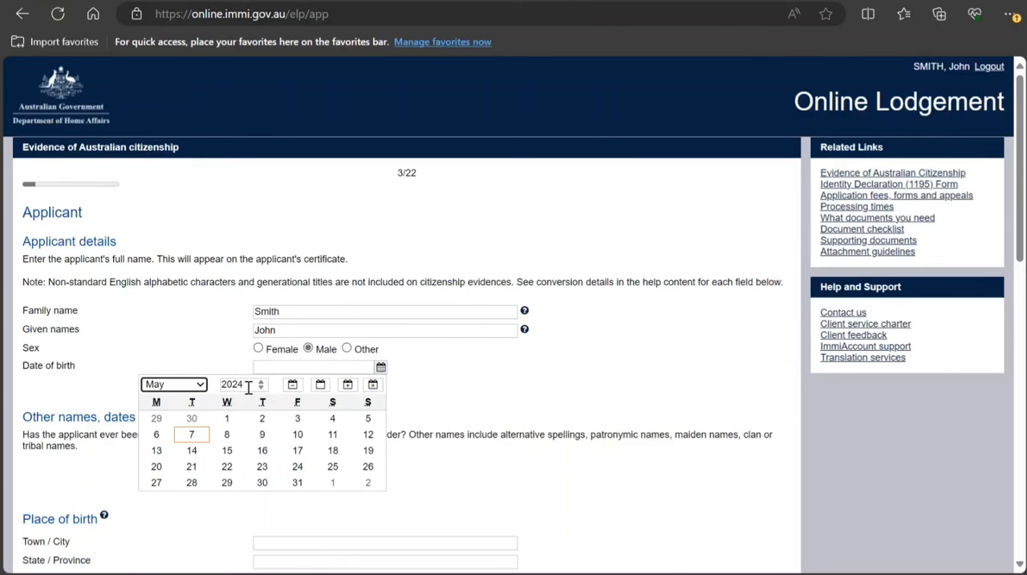
key(Tab)
text(1)
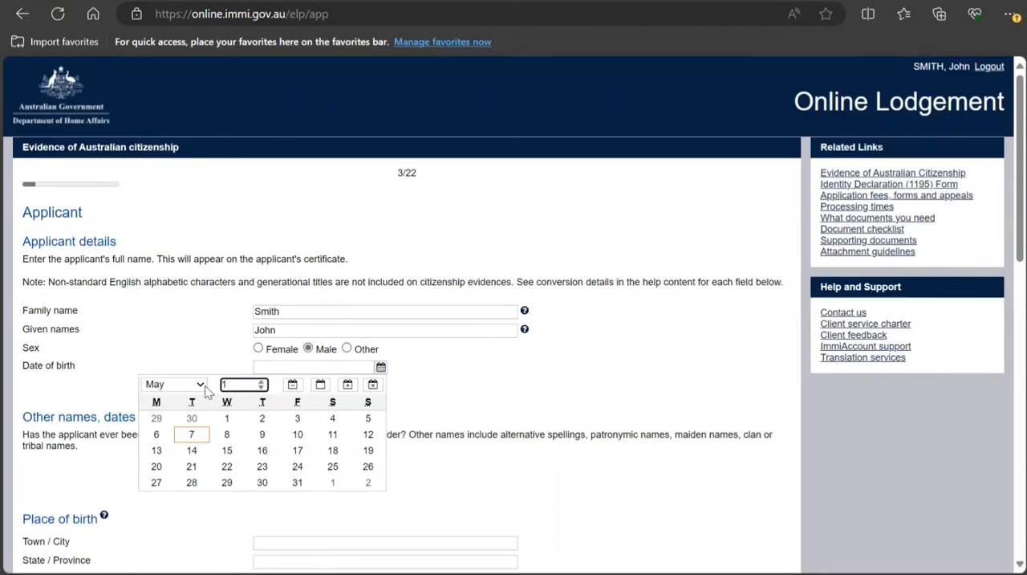
text(988)
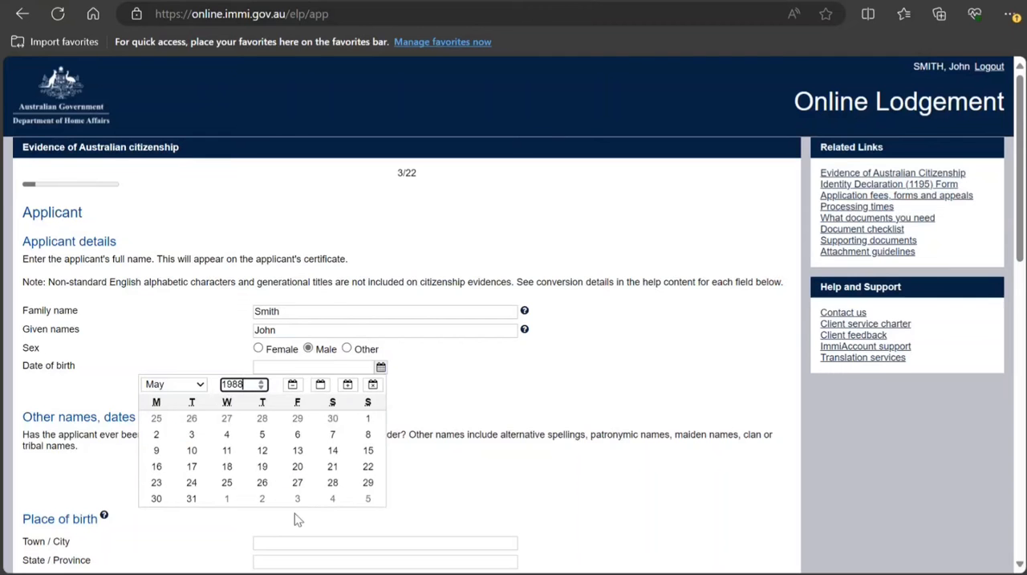
click(262, 483)
scroll(259, 521, down, 1)
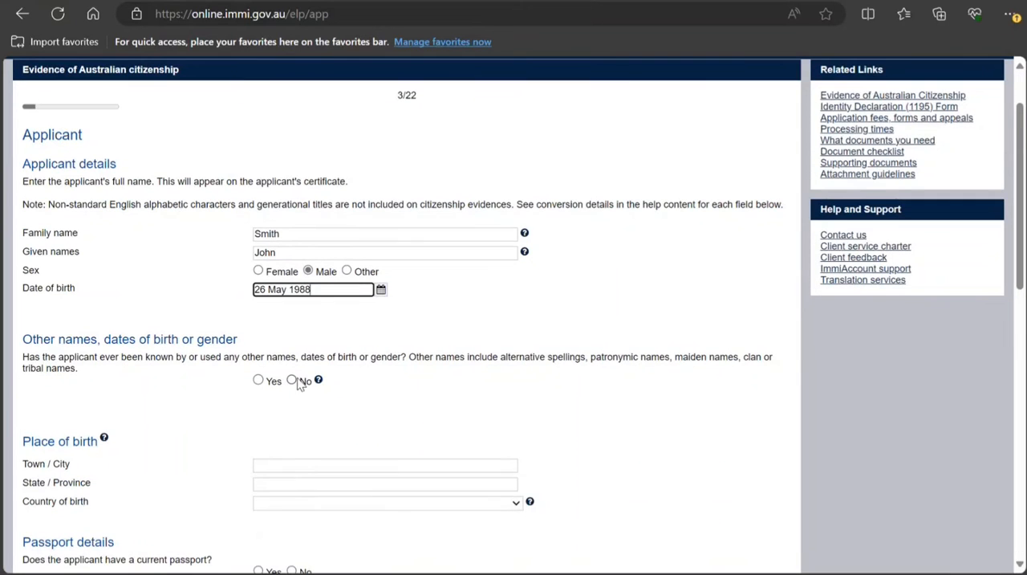
click(299, 384)
Enter Melbourne as the town or city in the applicant's place of birth
scroll(280, 453, down, 2)
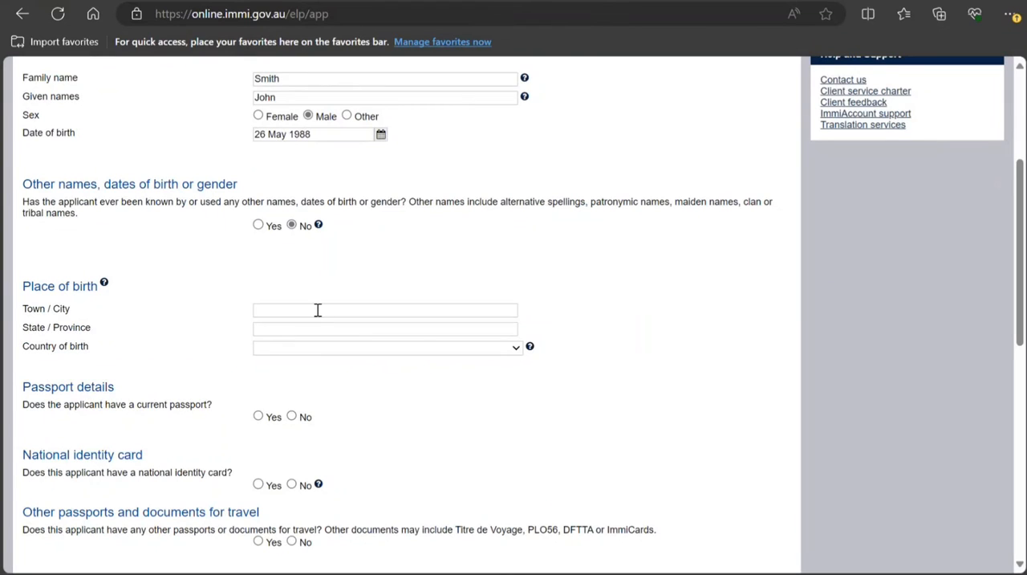
click(317, 310)
text(M)
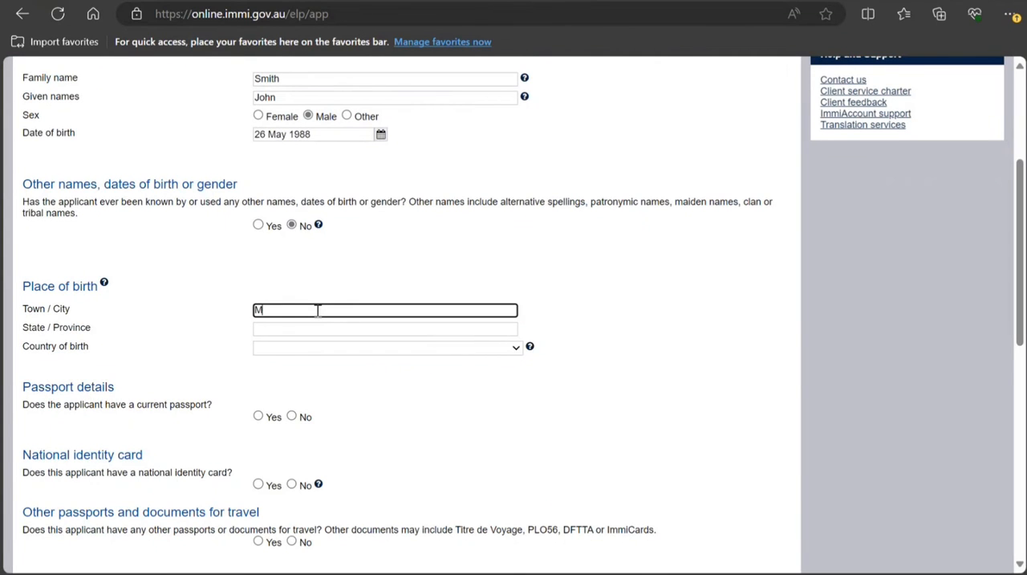
text(elbourne)
Set the applicant's country of birth to AUSTRALIA and enter Victoria as the state or province
click(321, 329)
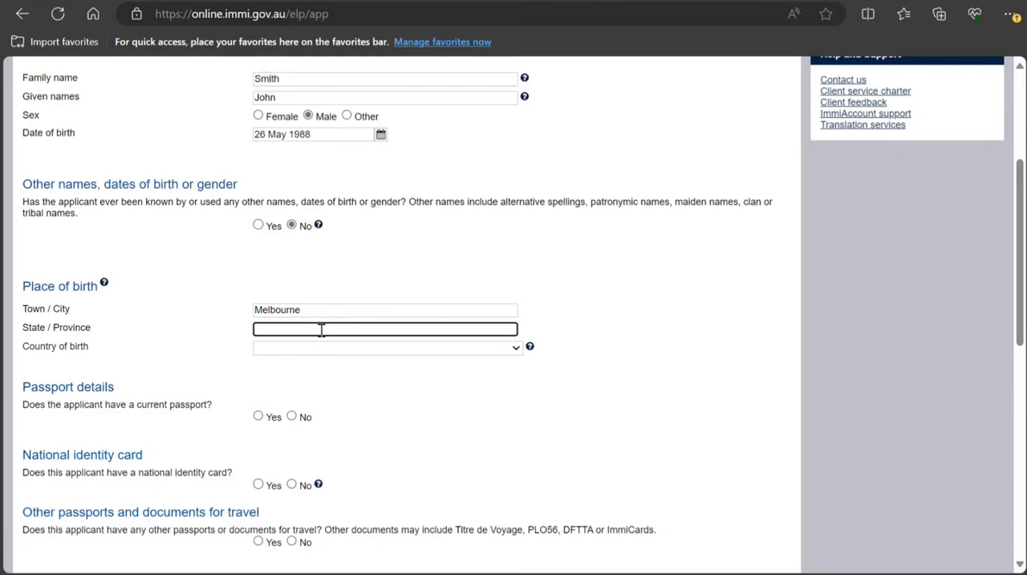
click(325, 346)
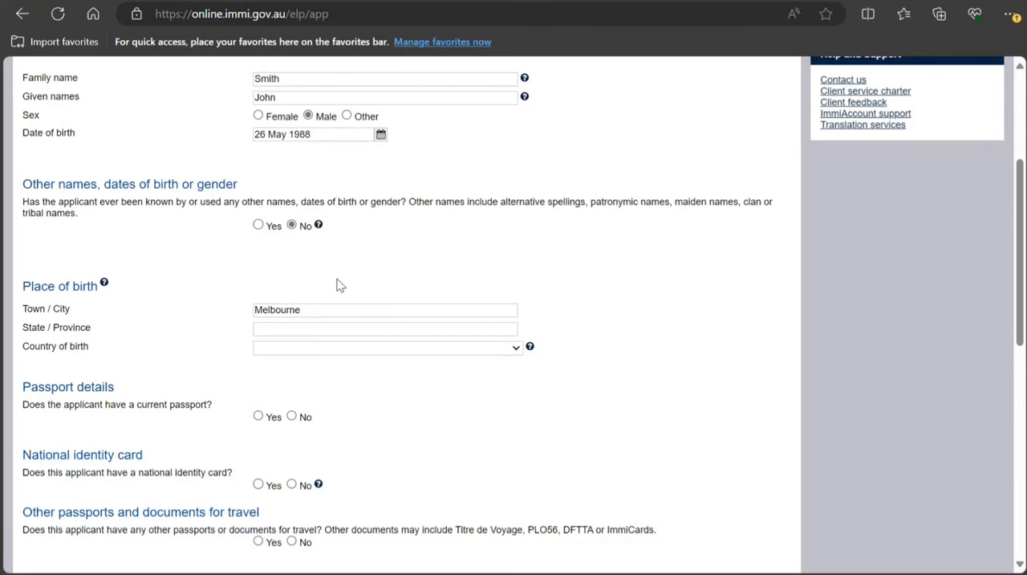
key(a)
click(337, 234)
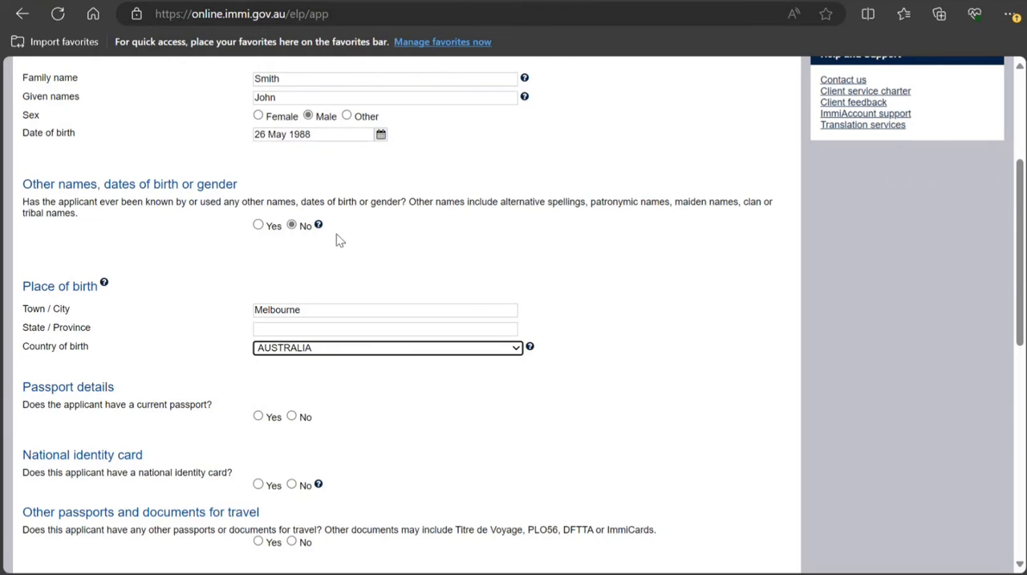
click(366, 332)
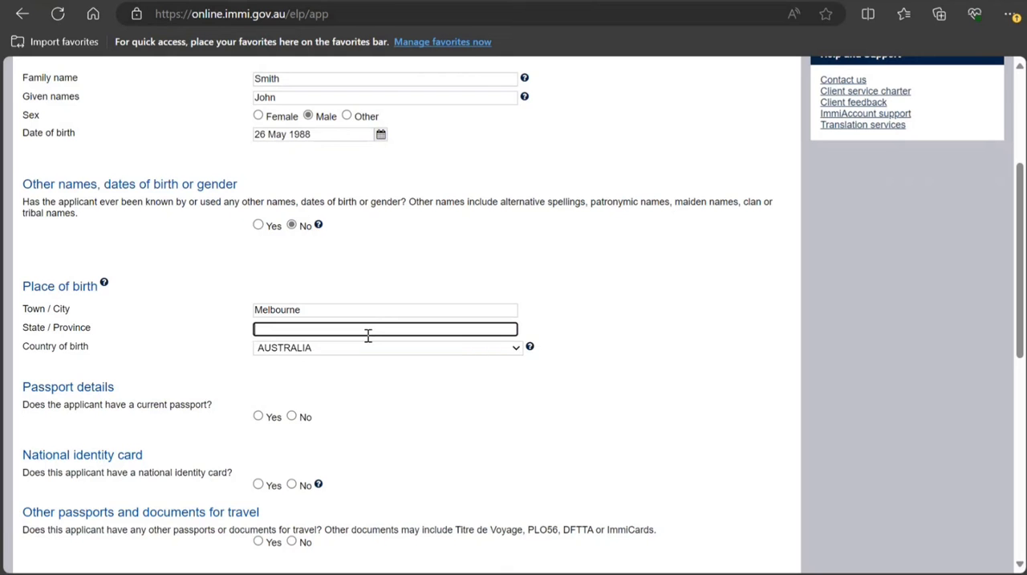
text(Victoria)
Answer No to having a current passport, a national identity card, and other passports or documents for travel
scroll(321, 381, down, 1)
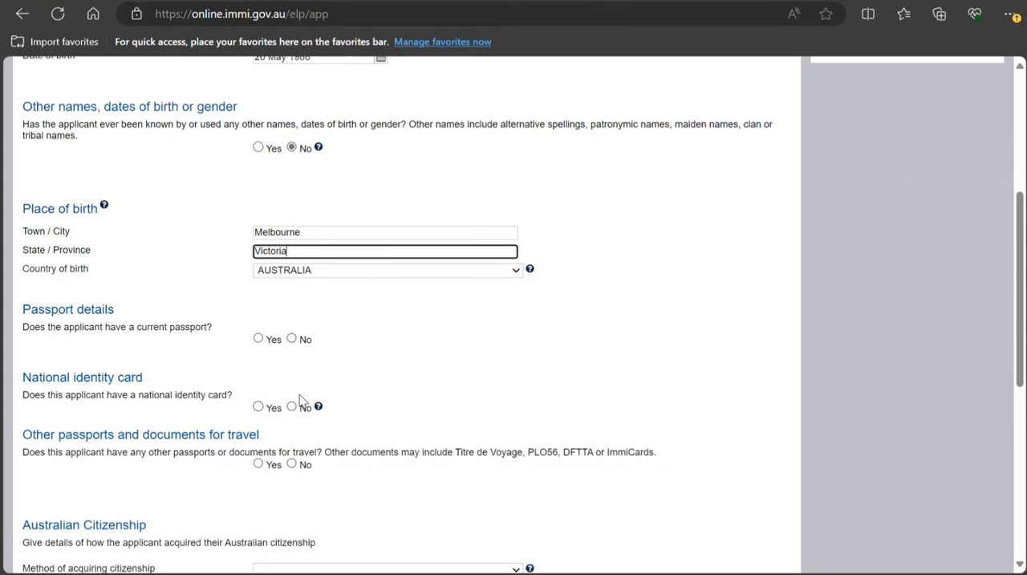
click(291, 340)
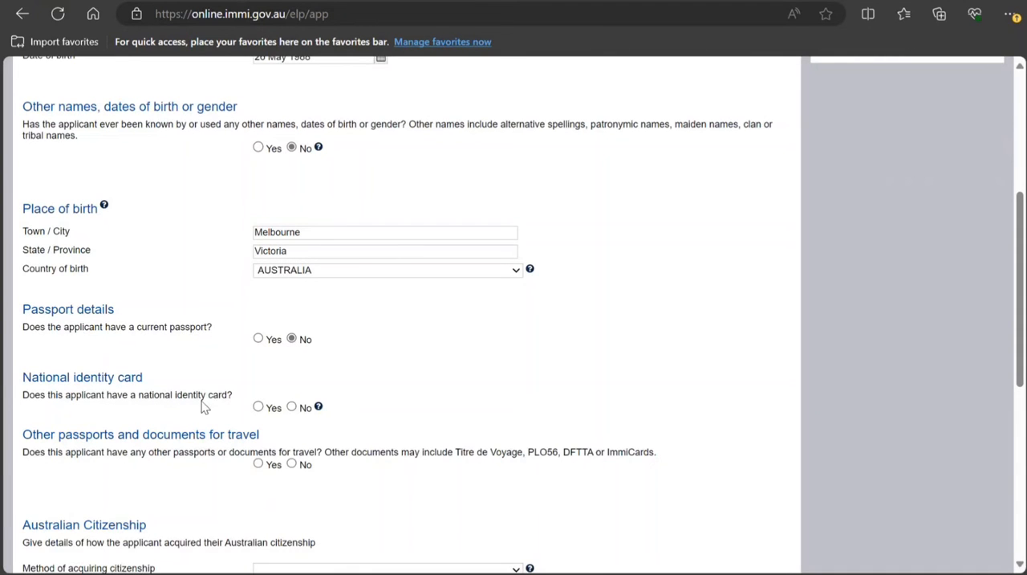
scroll(216, 440, down, 2)
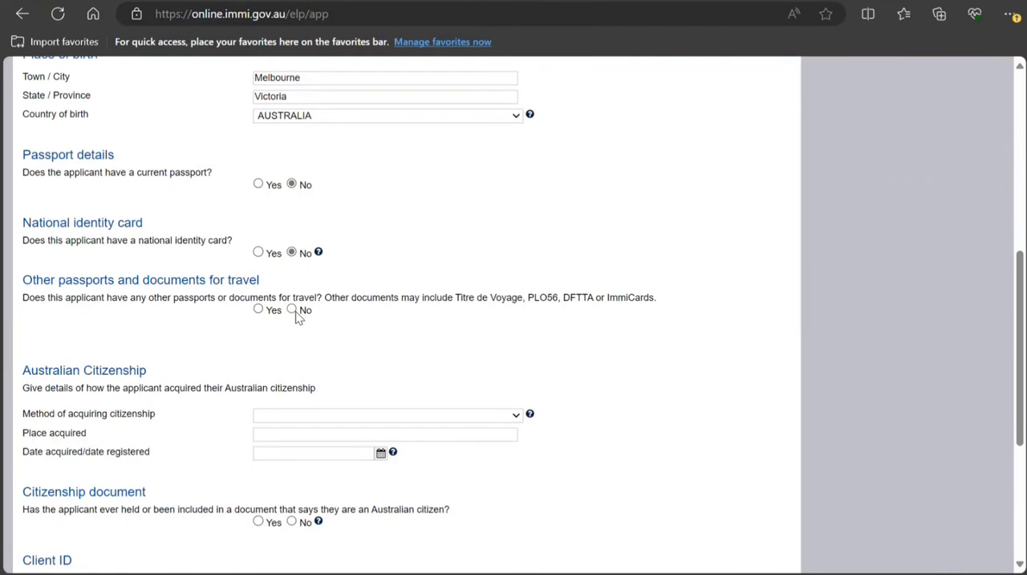
click(295, 314)
Set the method of acquiring Australian citizenship to Birth and enter Melbourne as the place acquired
click(295, 460)
click(363, 438)
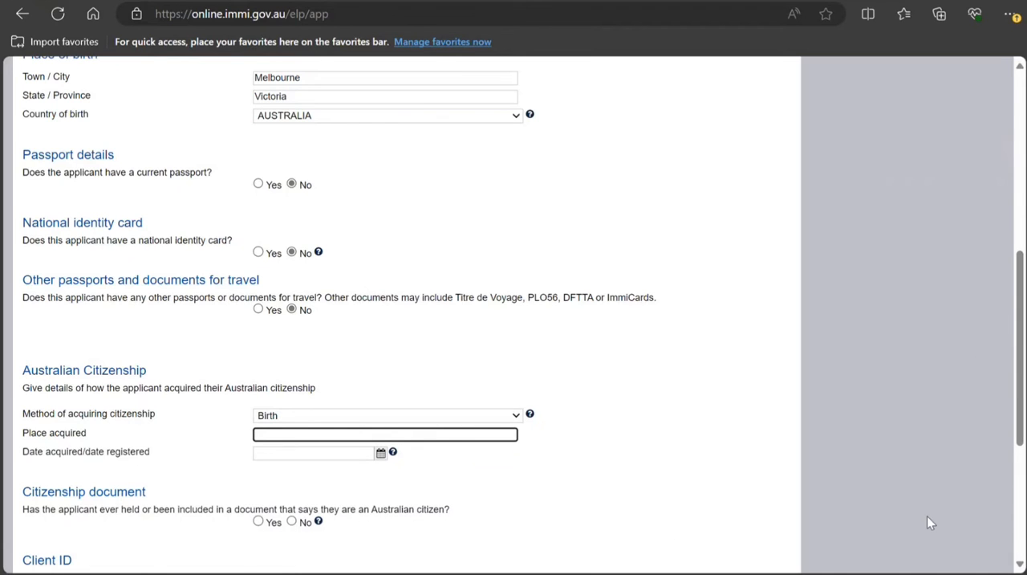
text(Melbourne)
Set the date acquired/date registered for the Australian citizenship to 10 May 1990
click(381, 453)
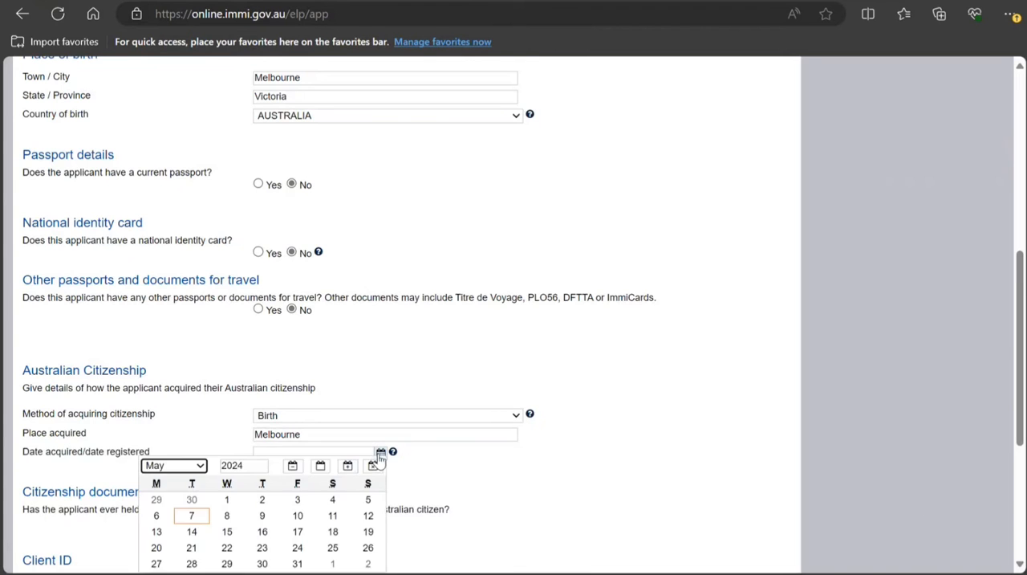
drag(256, 465, 222, 474)
text(1)
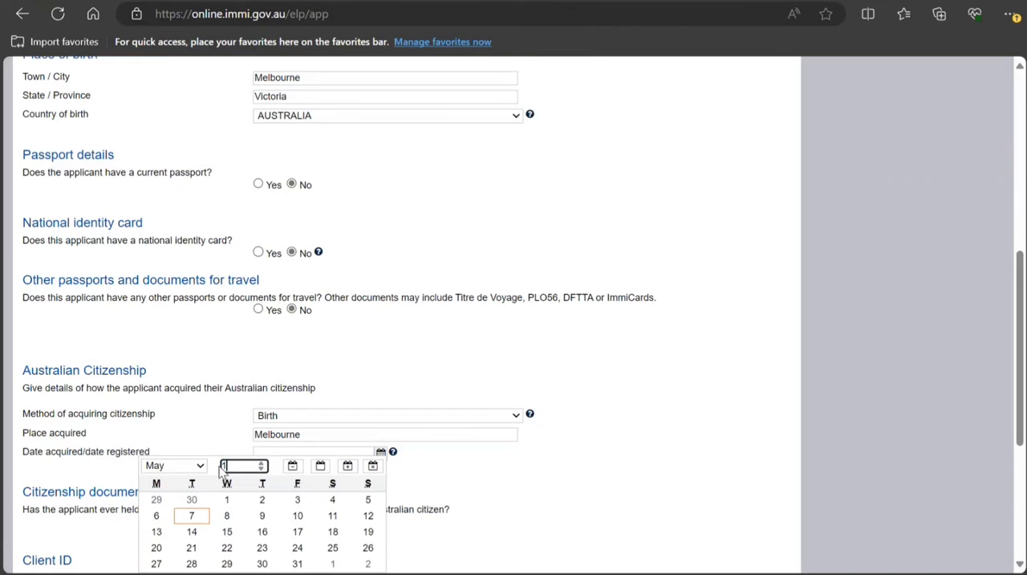
text(990)
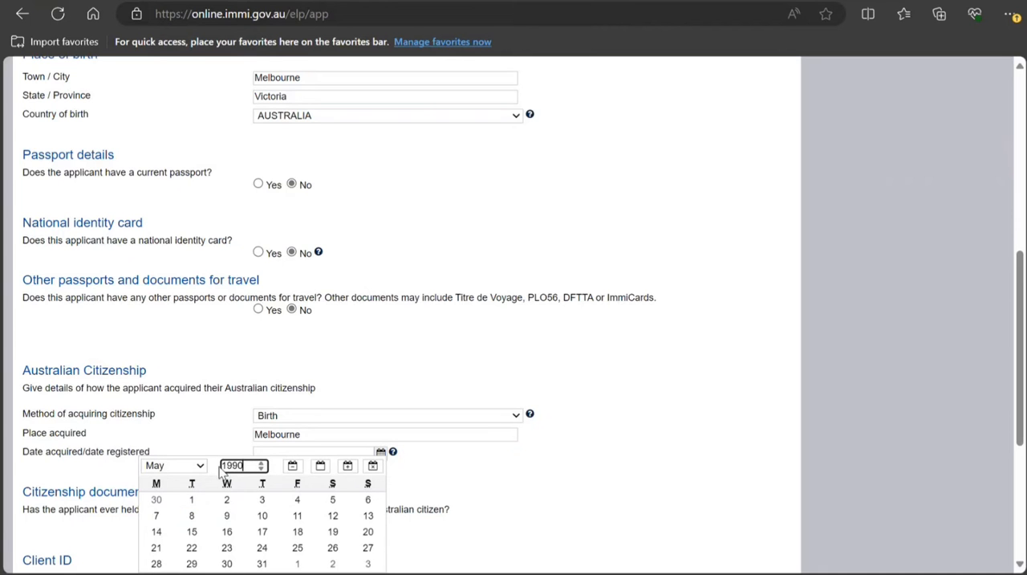
click(260, 515)
Answer No to the applicant ever having held or been included in a document stating Australian citizenship
scroll(257, 518, down, 4)
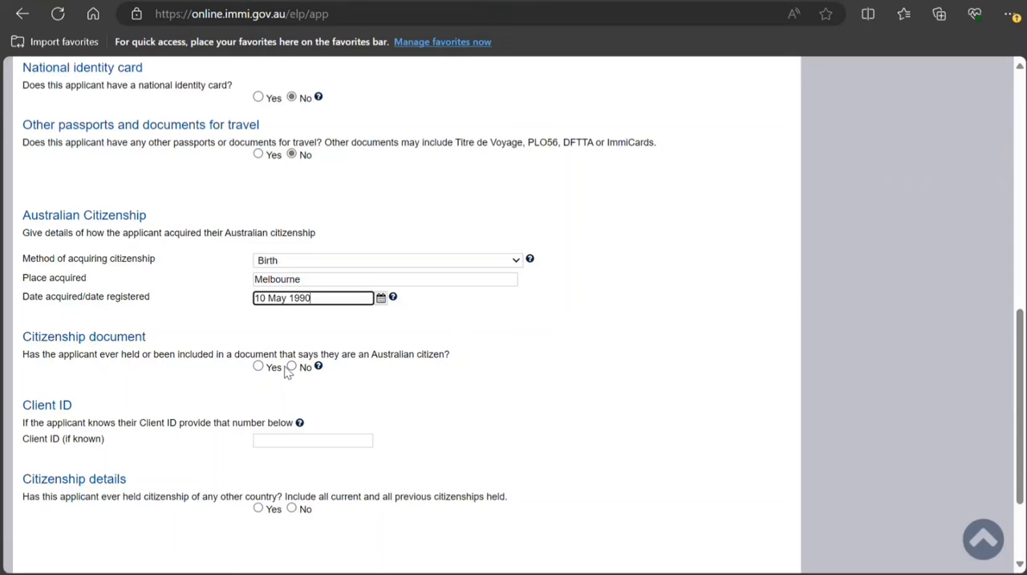
click(258, 367)
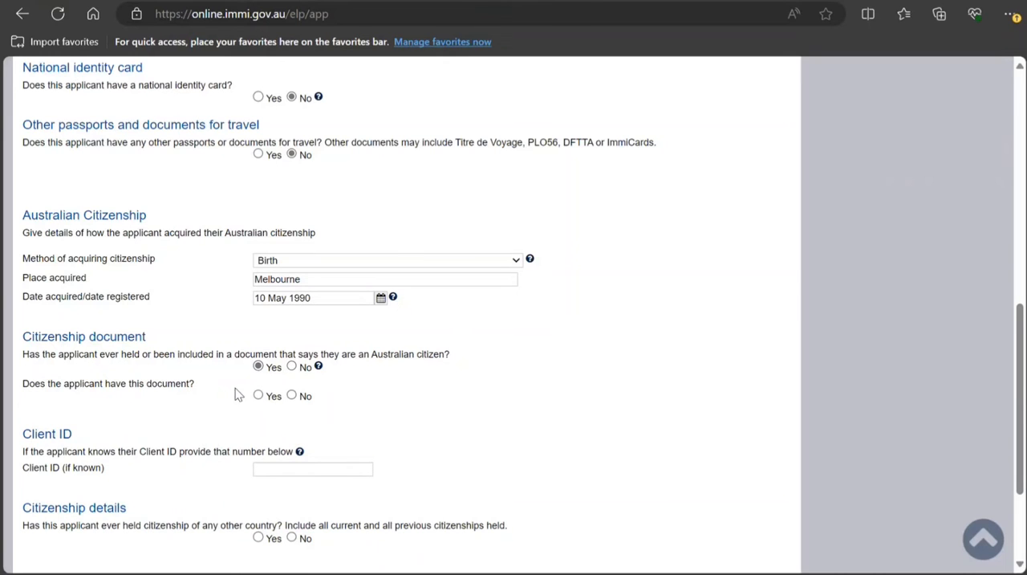
click(257, 395)
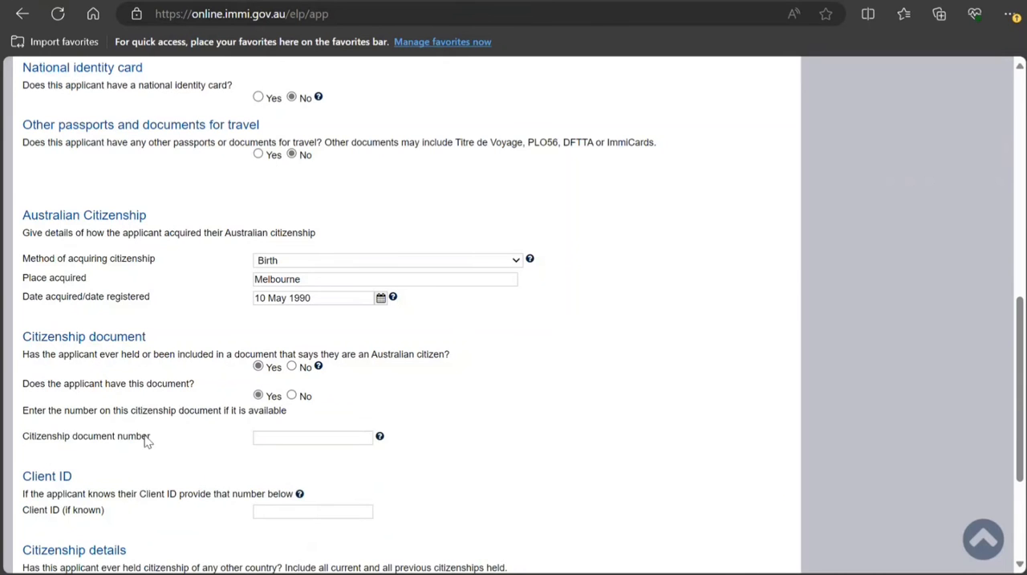
click(291, 366)
Answer Yes to holding another country's citizenship and add an entry for INDIA with status Current and method Descent
scroll(207, 443, down, 1)
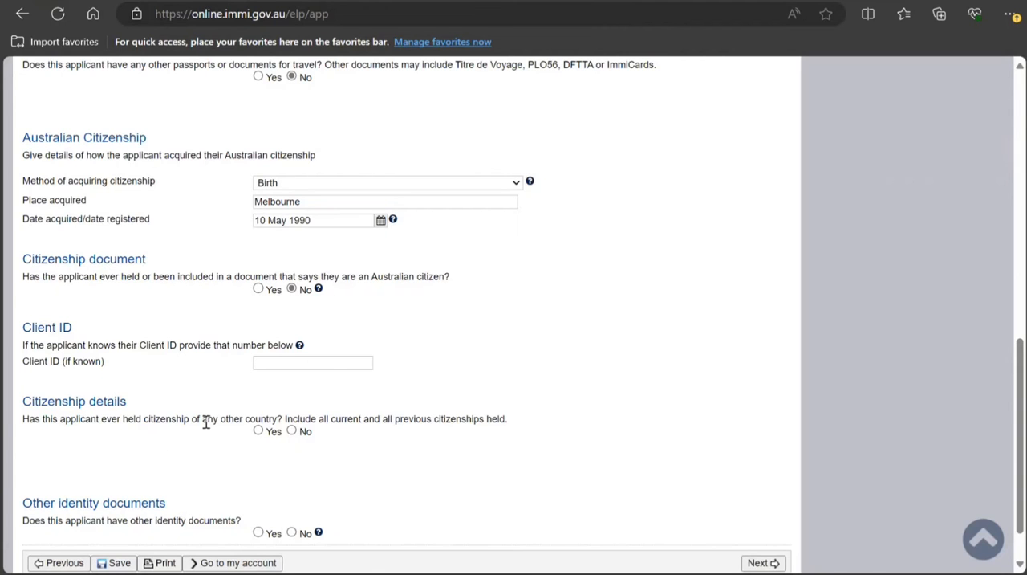
click(258, 431)
scroll(118, 456, down, 1)
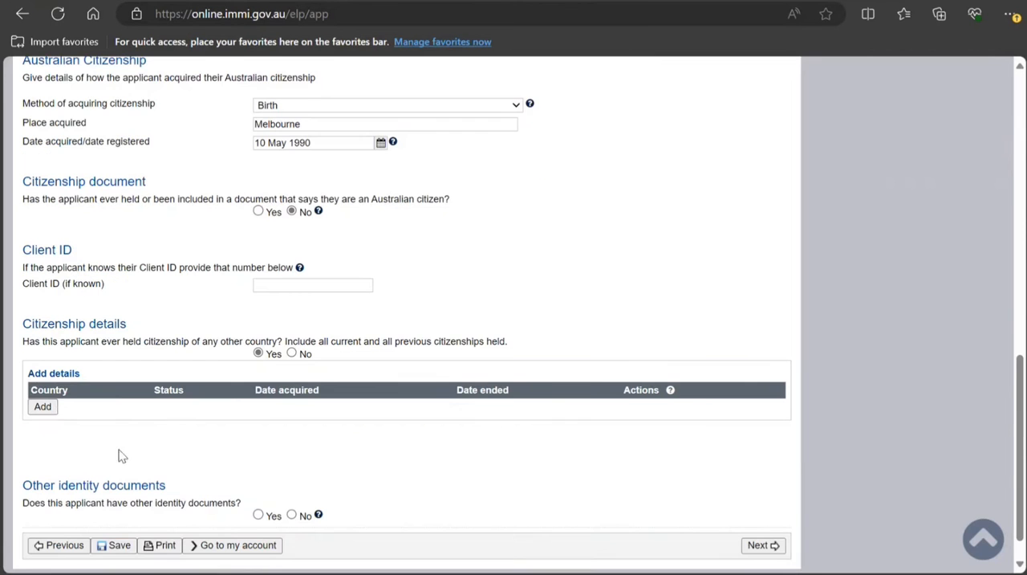
click(42, 406)
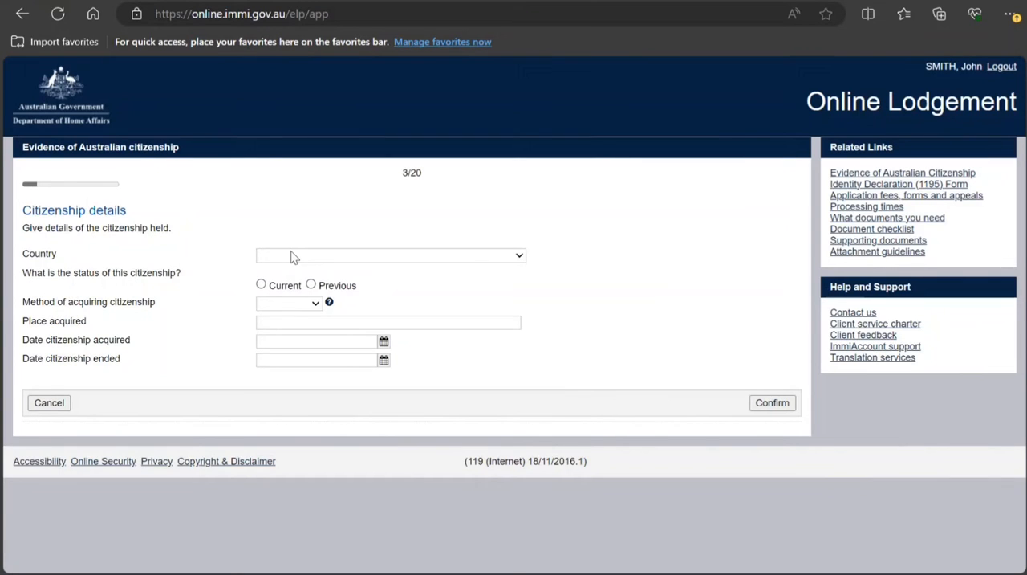
text(in)
click(261, 285)
click(274, 374)
Enter New Delhi as the place where the Indian citizenship was acquired
click(307, 326)
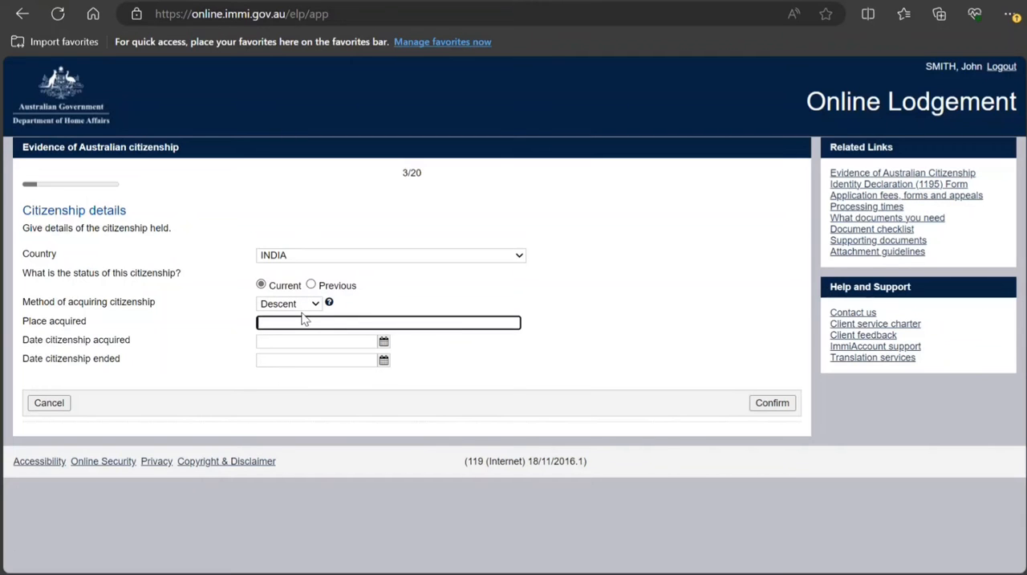
text(New Delhi)
Set the date the Indian citizenship was acquired to 2 May 2002 and confirm the entry
click(383, 345)
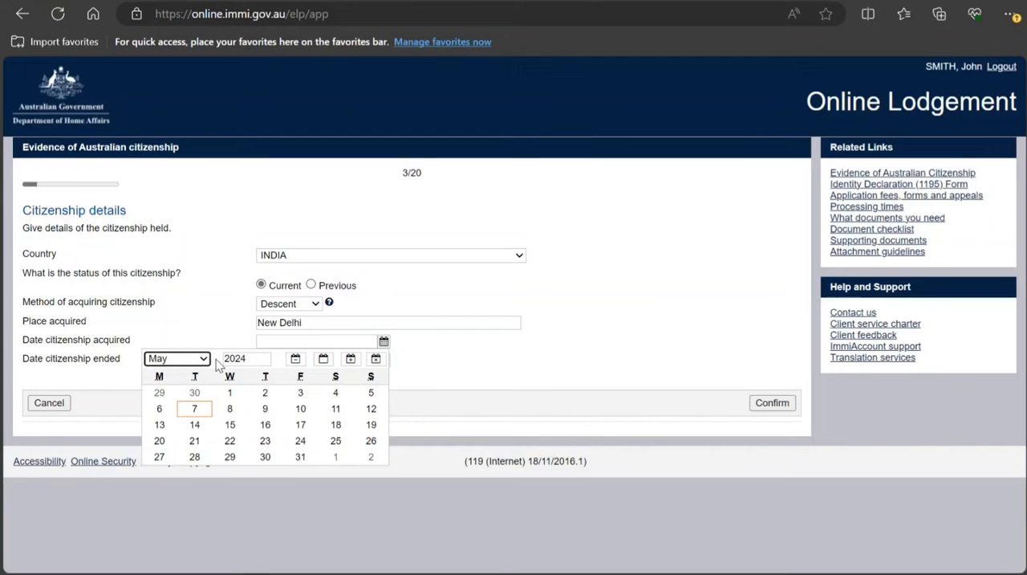
key(Tab)
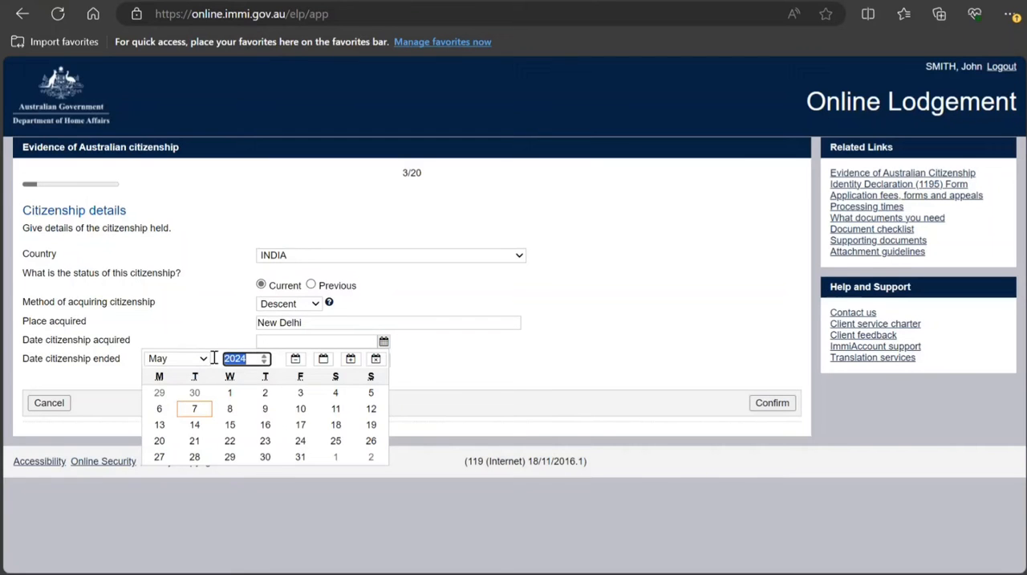
text(2002)
click(262, 394)
click(779, 403)
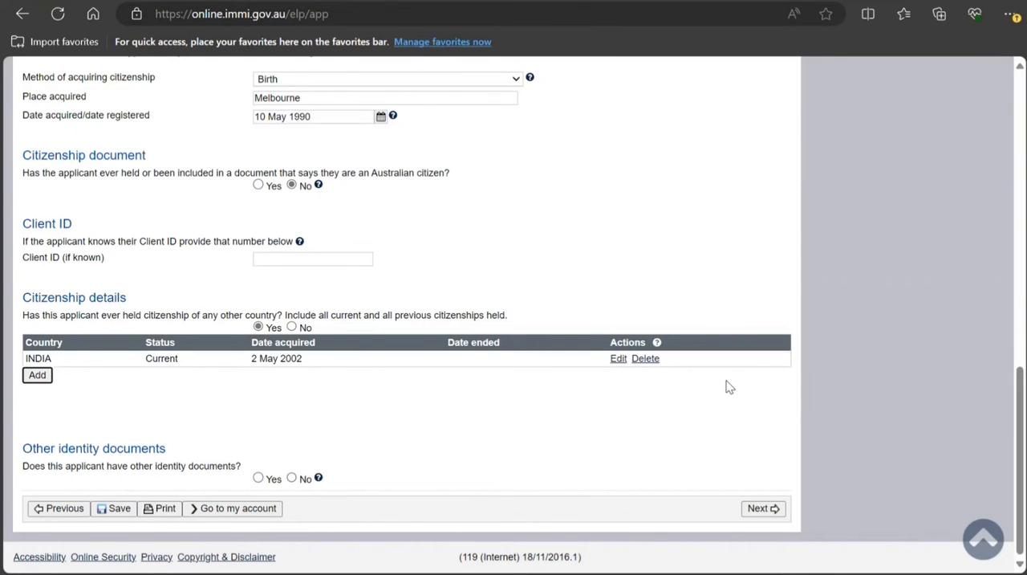
Answer No to other identity documents, then confirm on the Critical data confirmation page that the information is correct and continue
click(293, 478)
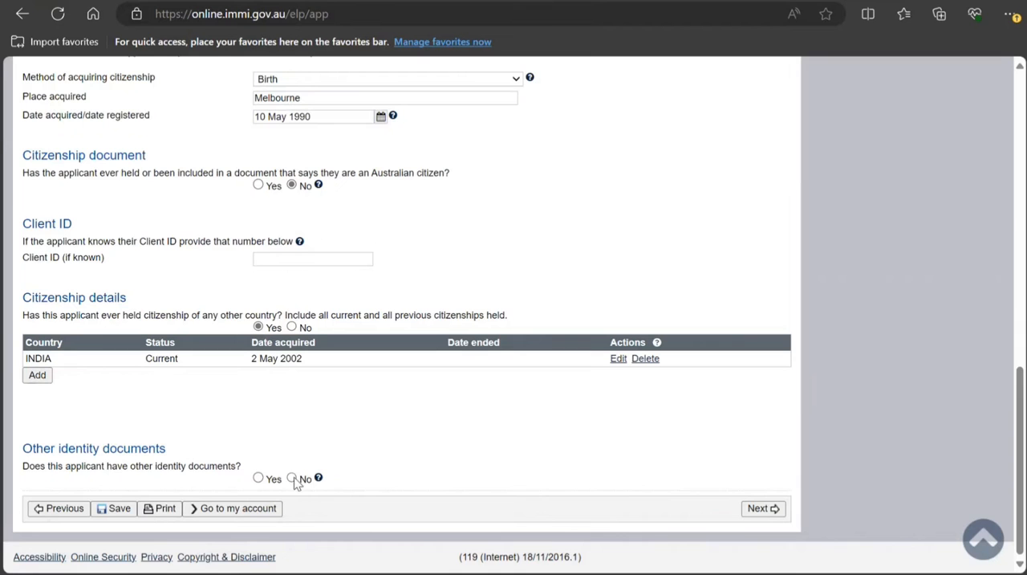
click(758, 509)
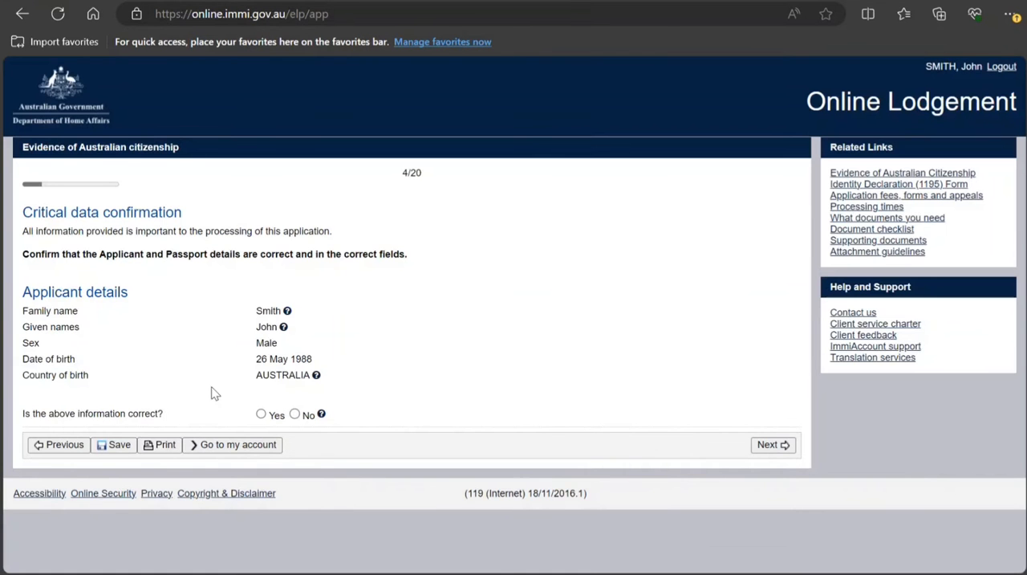
click(261, 414)
click(786, 449)
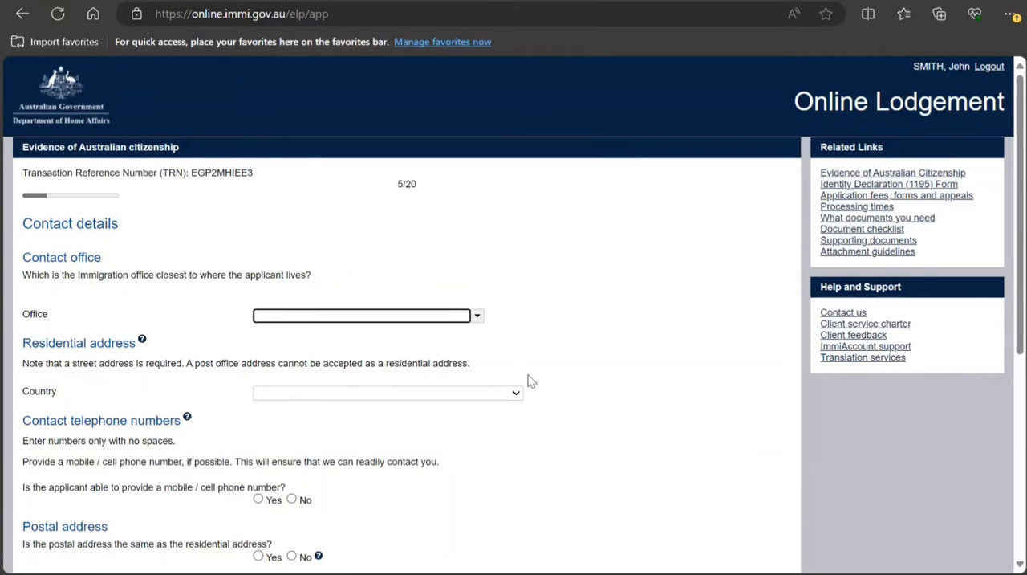
Choose India, New Delhi as the Immigration office closest to where the applicant lives
click(399, 316)
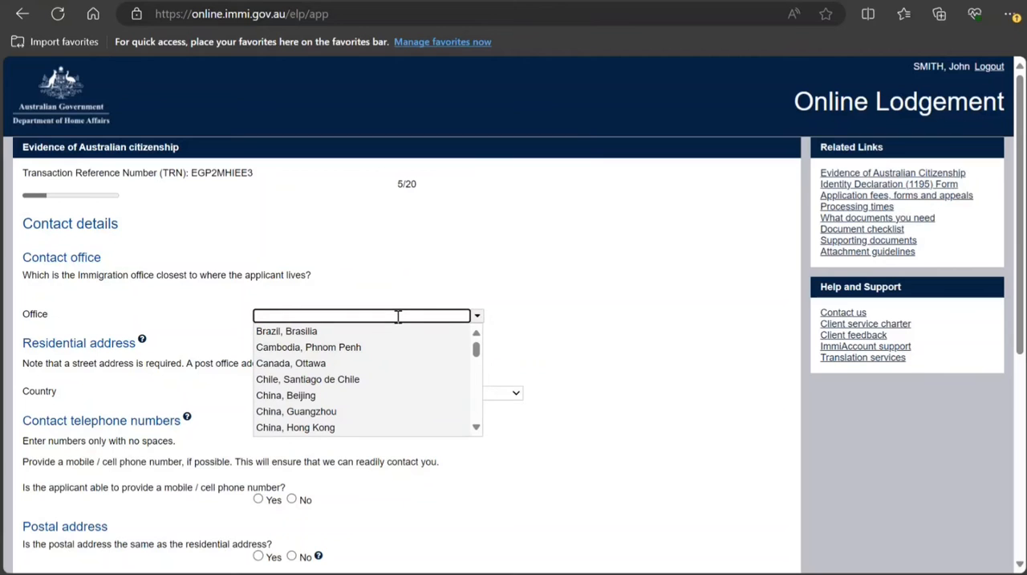
text(new delhi)
scroll(479, 434, down, 3)
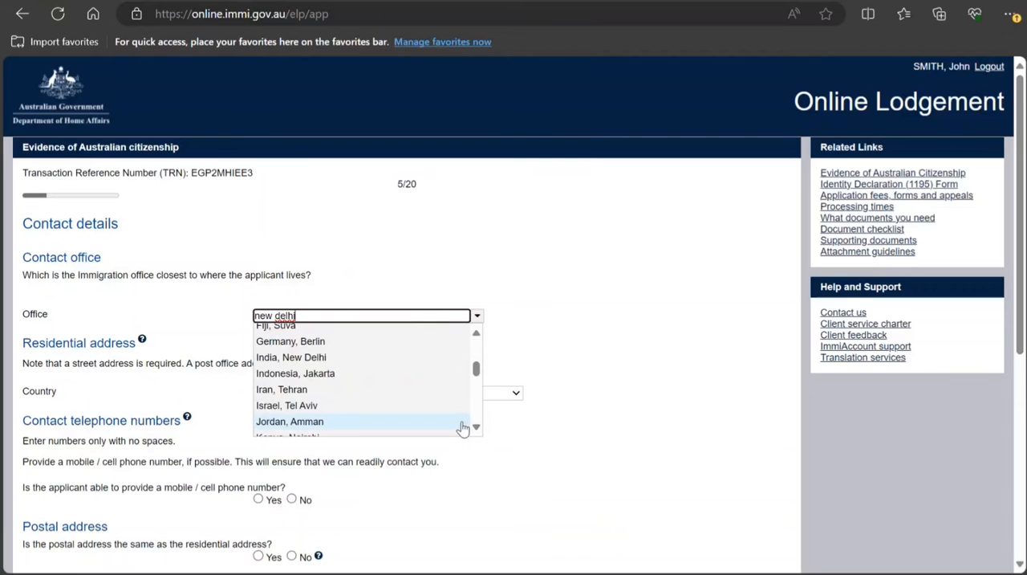
click(367, 358)
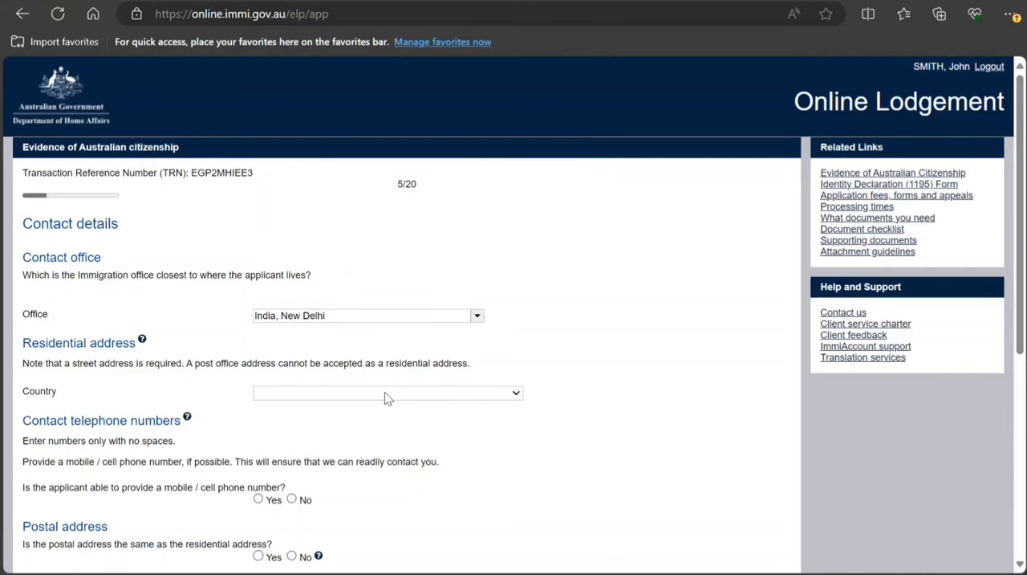
Set the residential address country to INDIA, enter the postal code, and choose DELHI as the state or province
key(o)
key(i)
key(n)
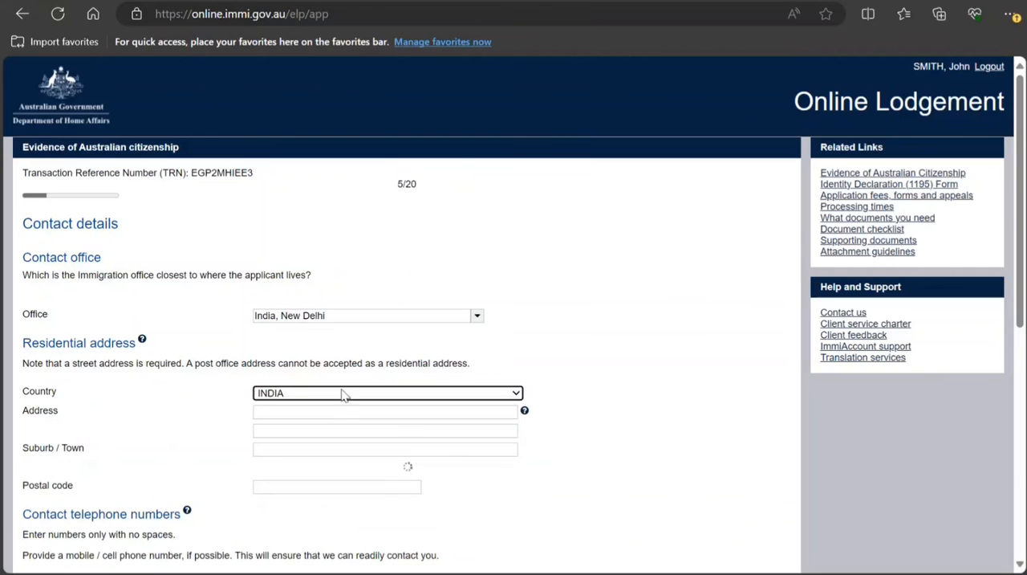
click(324, 485)
text(787878)
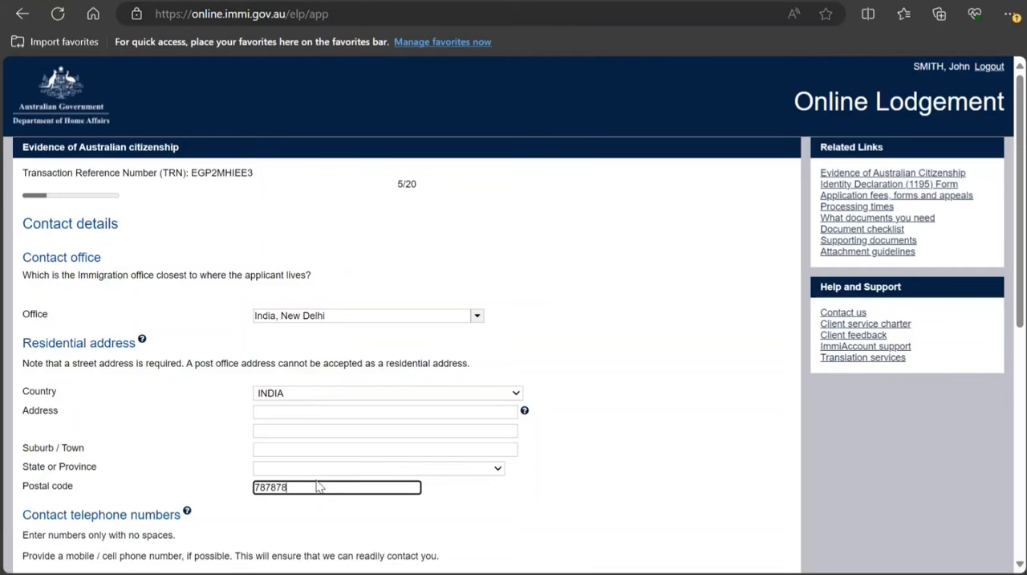
click(314, 464)
key(d)
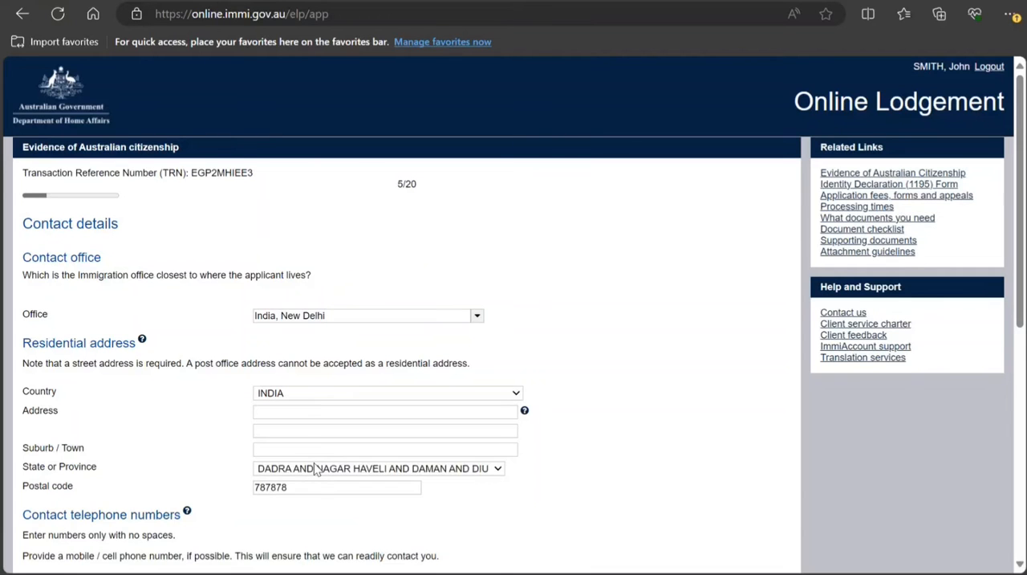
key(e)
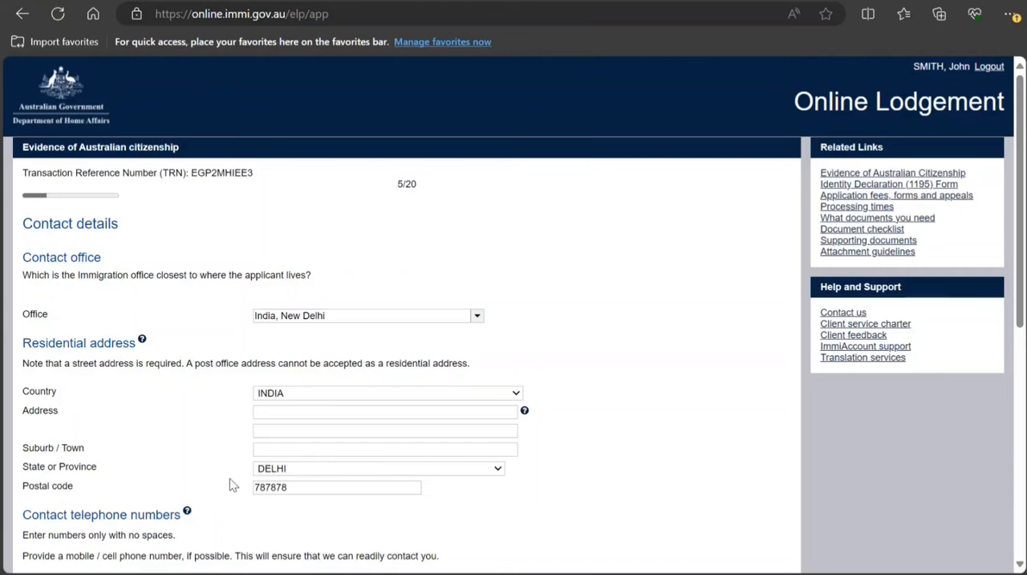
Fill in the suburb or town and the street address of the applicant's residential address
click(281, 446)
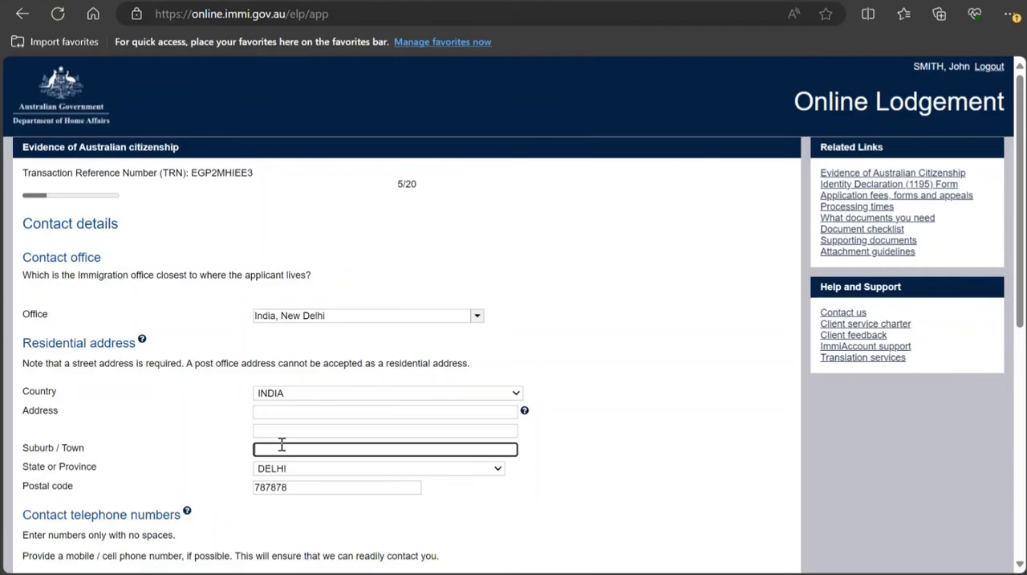
text(New Swe)
key(BackSpace)
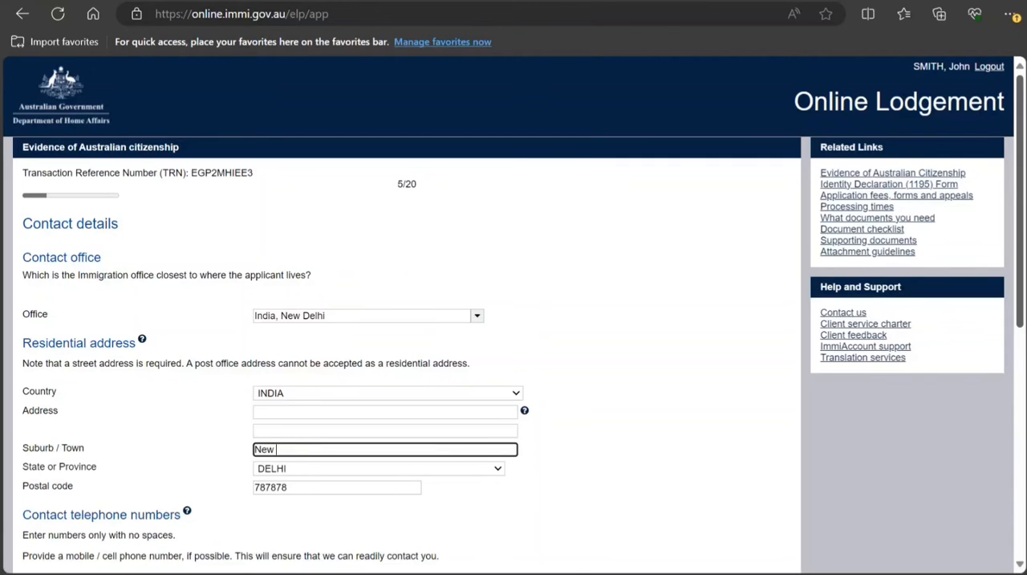
text(Delhi)
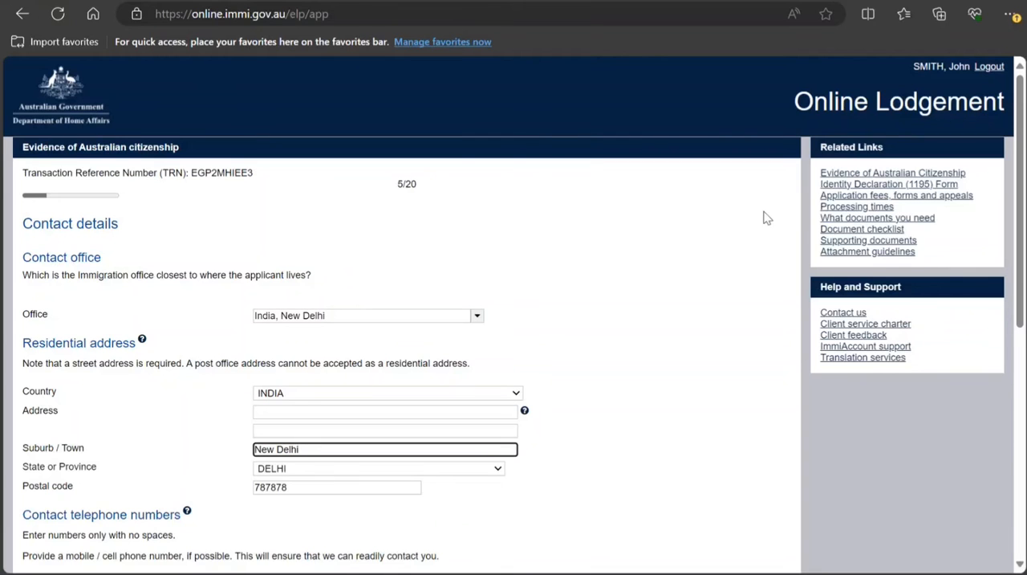
click(373, 410)
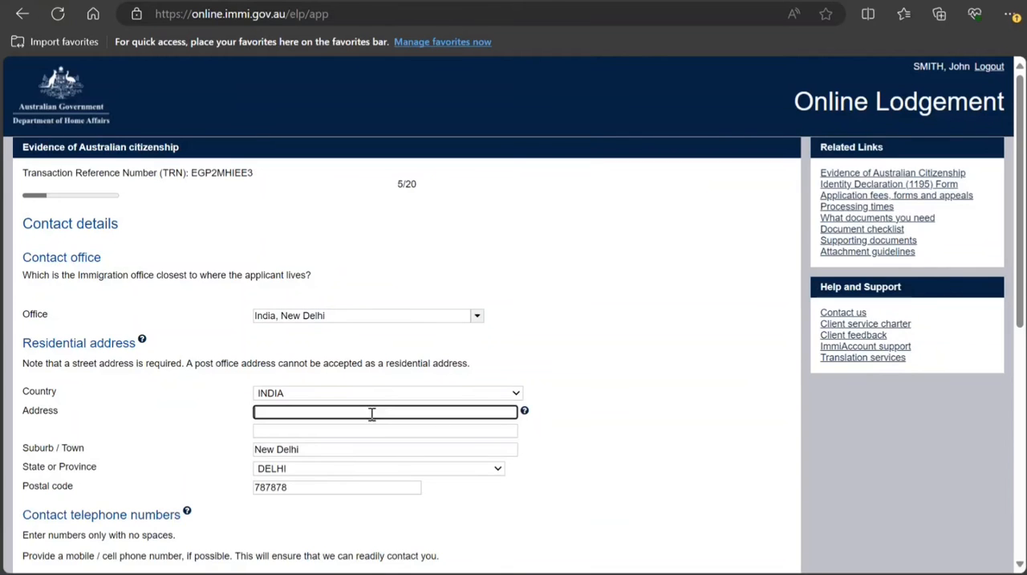
text(67 hgg)
Answer Yes to providing a mobile phone number and enter the applicant's mobile number
scroll(371, 393, down, 3)
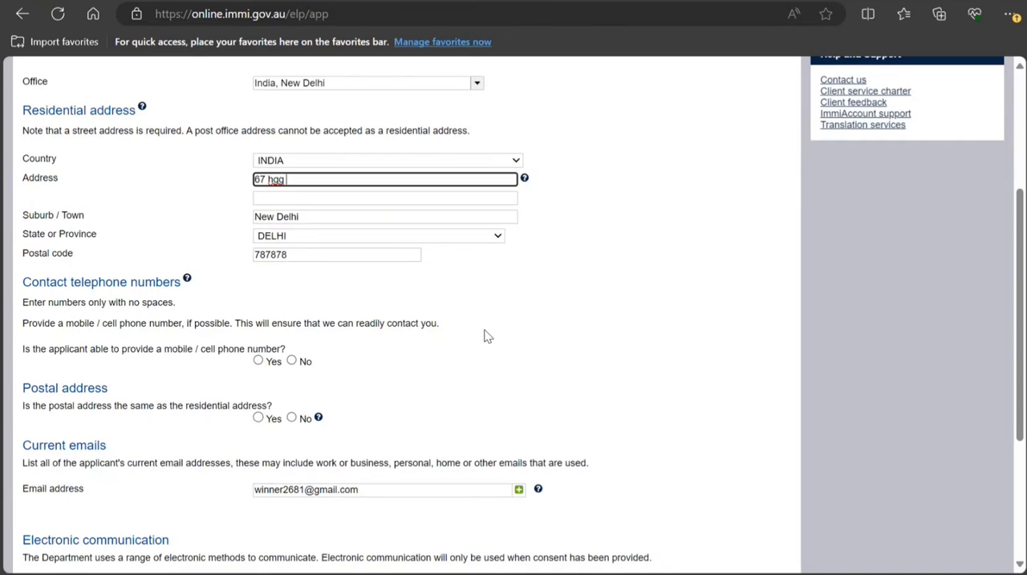
click(259, 362)
click(273, 383)
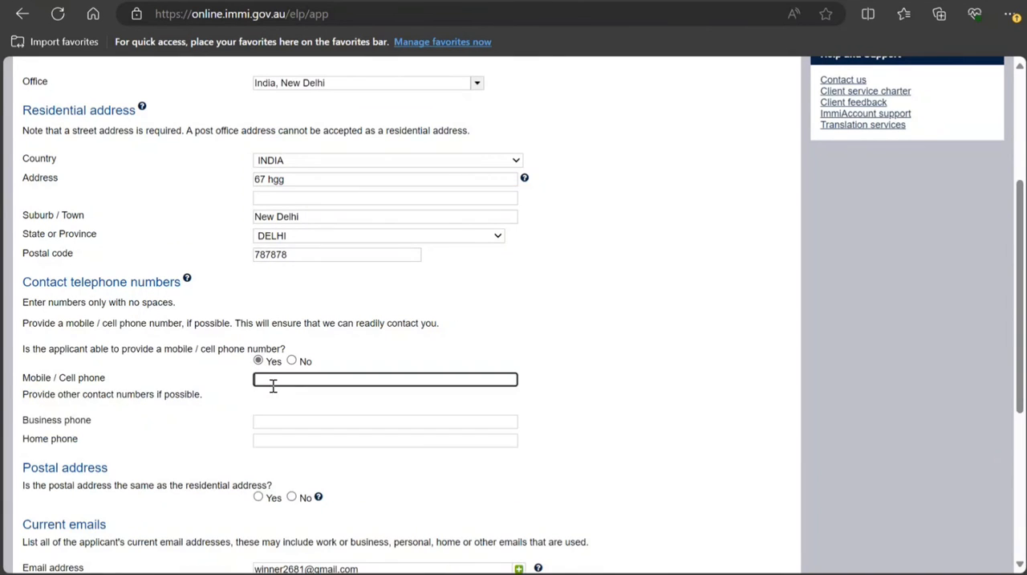
text(9999990909090)
Answer Yes that the postal address is the same as the residential address, and continue to the Authorised person page
scroll(276, 390, down, 1)
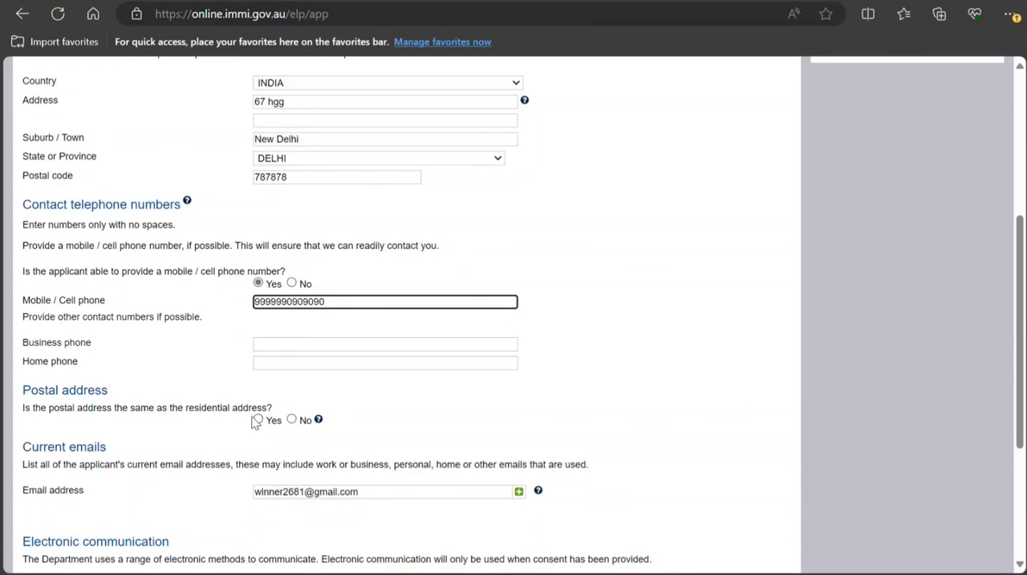
click(258, 420)
click(258, 420)
scroll(281, 437, down, 3)
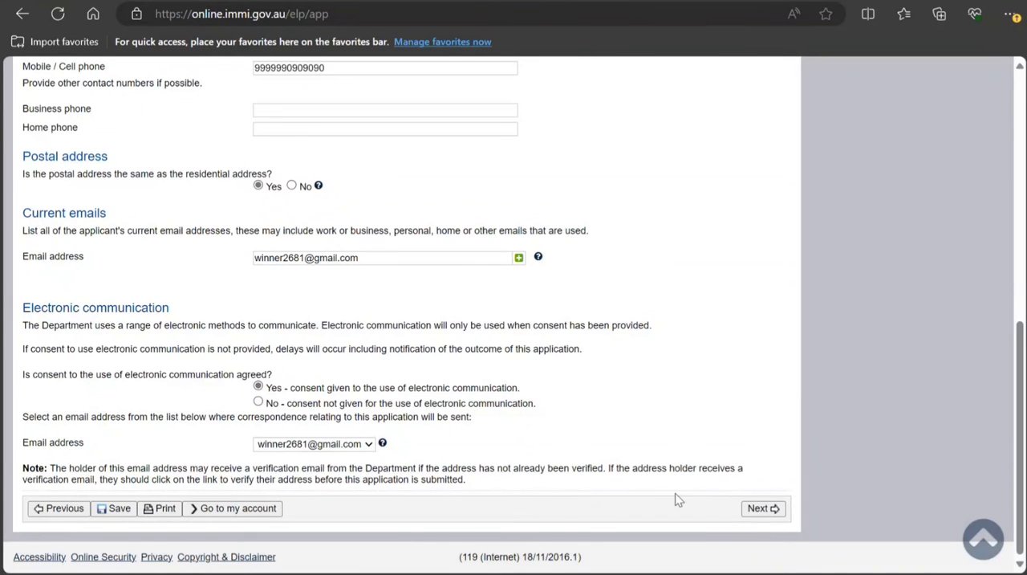
click(759, 508)
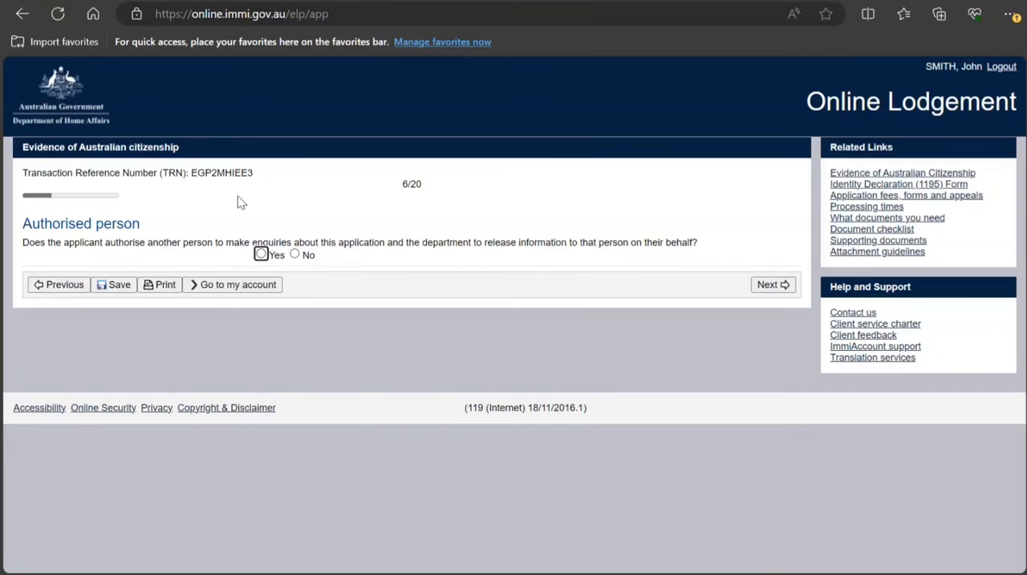
Answer No to authorising another person and continue, then answer No to the applicant being an orphan or ward of the court
click(296, 255)
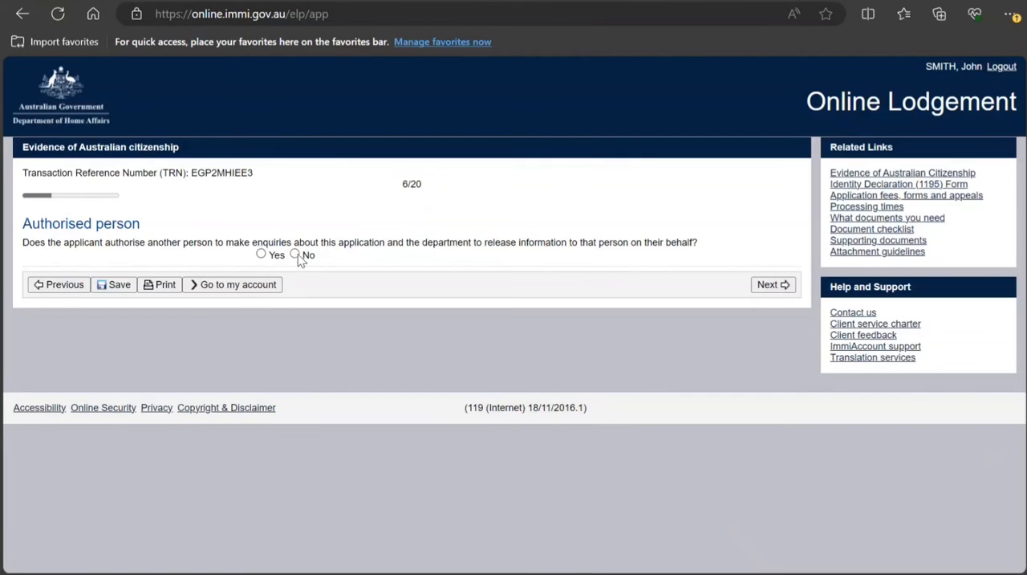
click(776, 287)
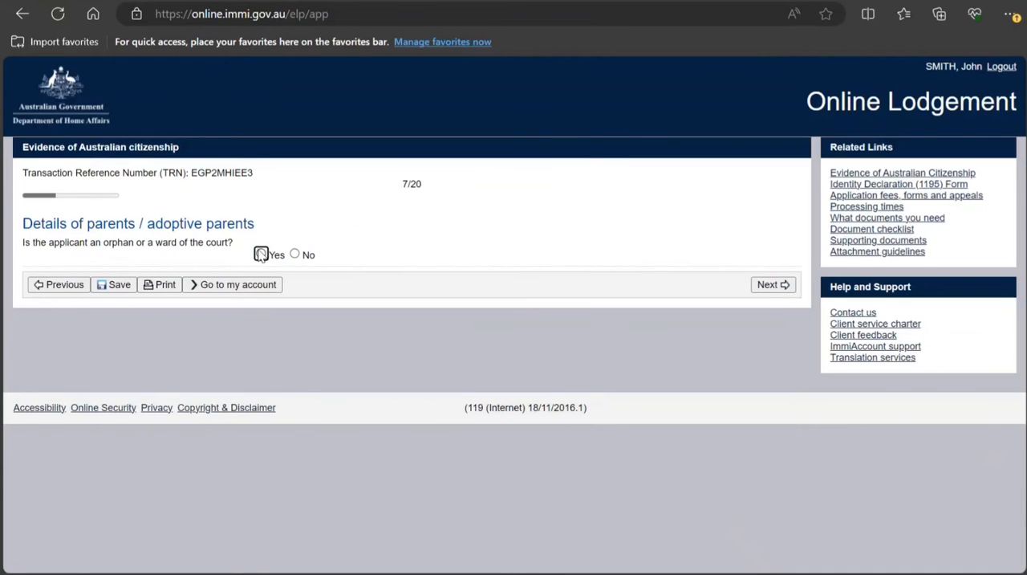
click(295, 255)
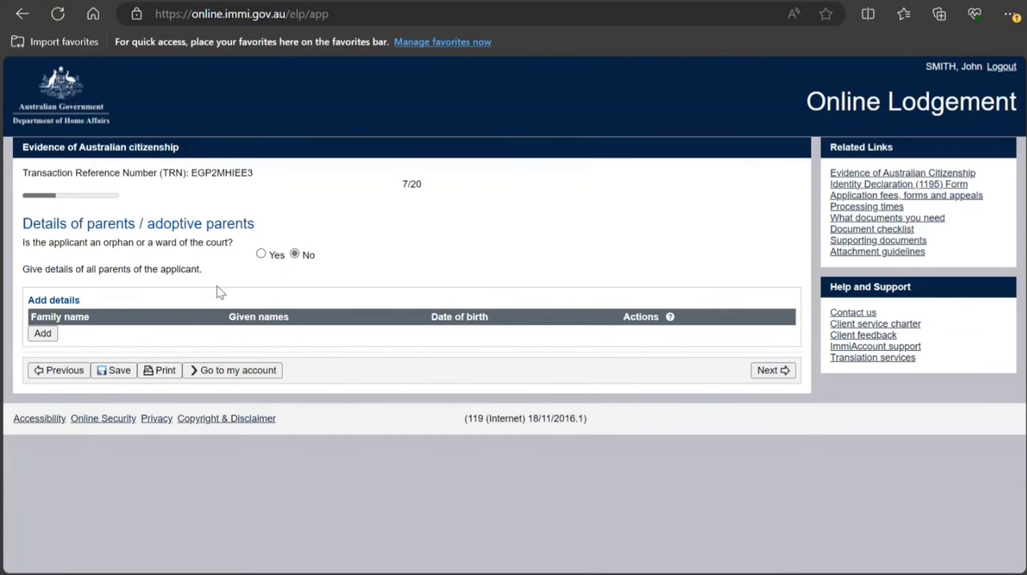
Add a parent entry, fill in the parent's family and given names, and set the sex to Male
click(47, 336)
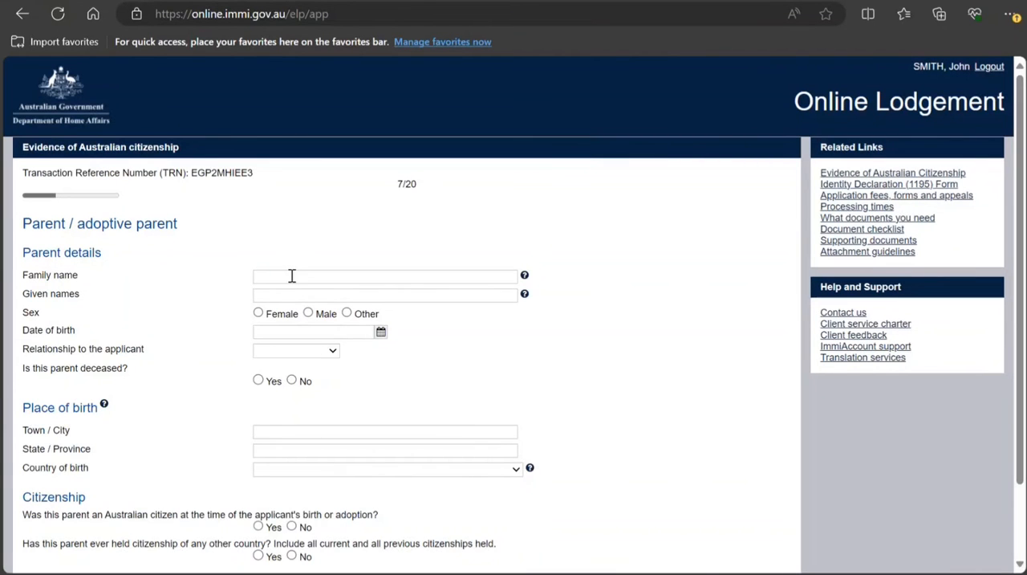
click(291, 275)
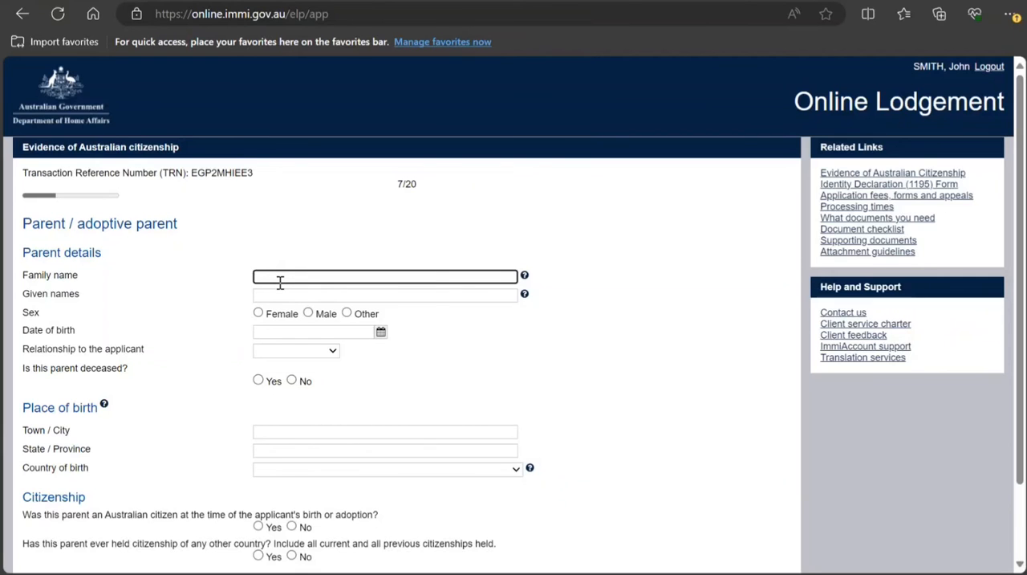
key(Tab)
key(Tab)
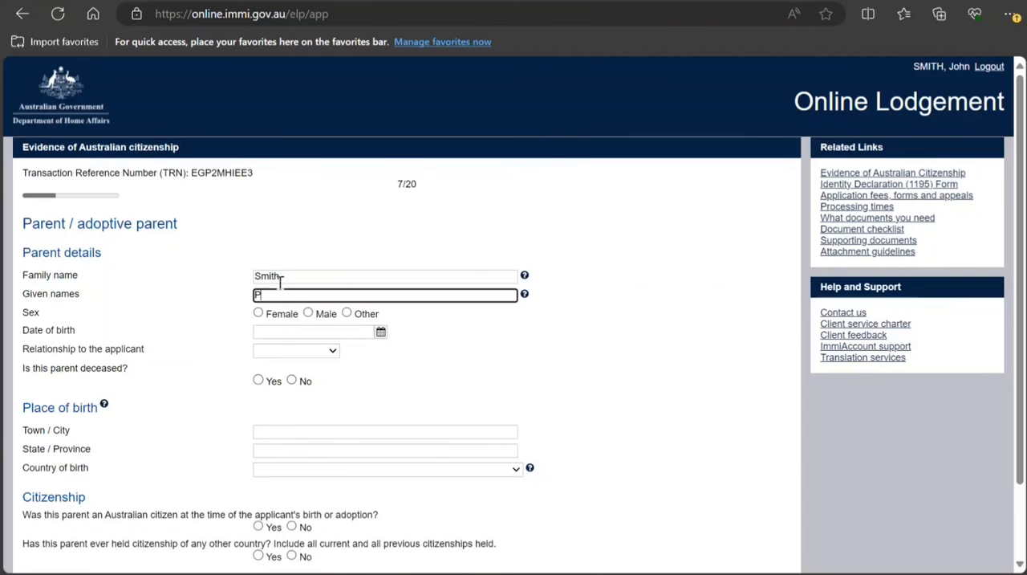
key(Tab)
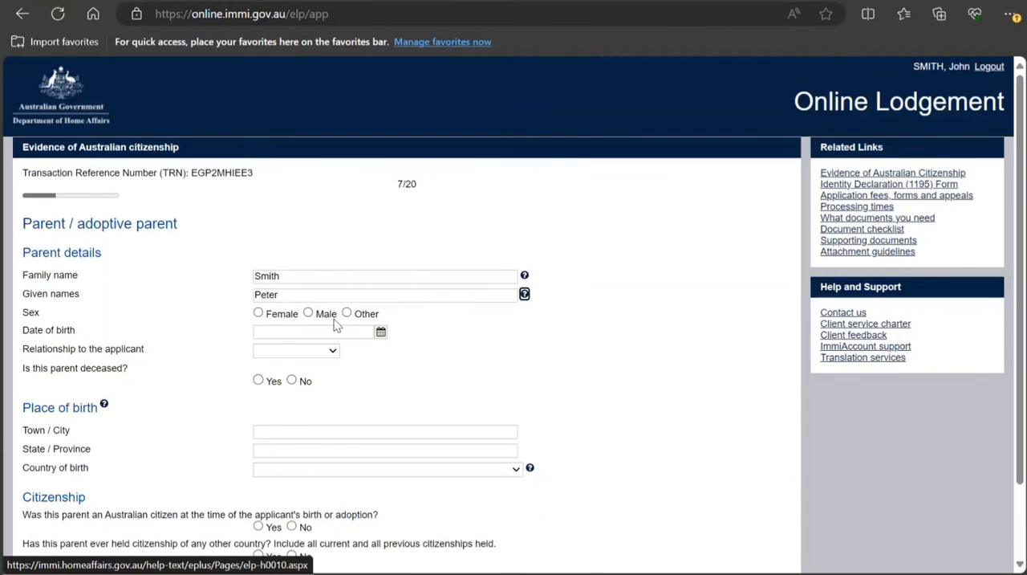
click(311, 315)
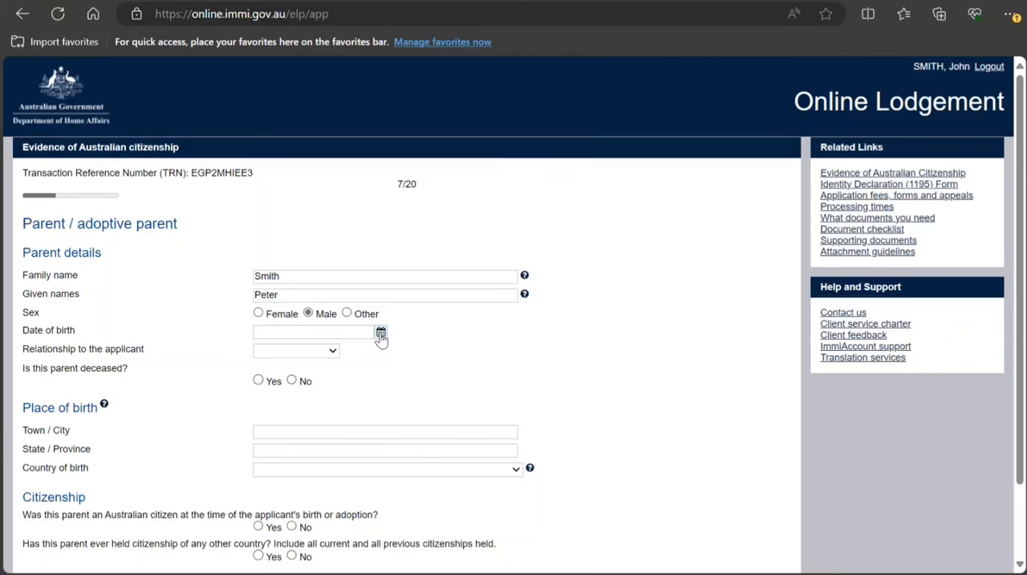
Set the parent's date of birth with the date picker
click(381, 332)
drag(244, 349, 219, 351)
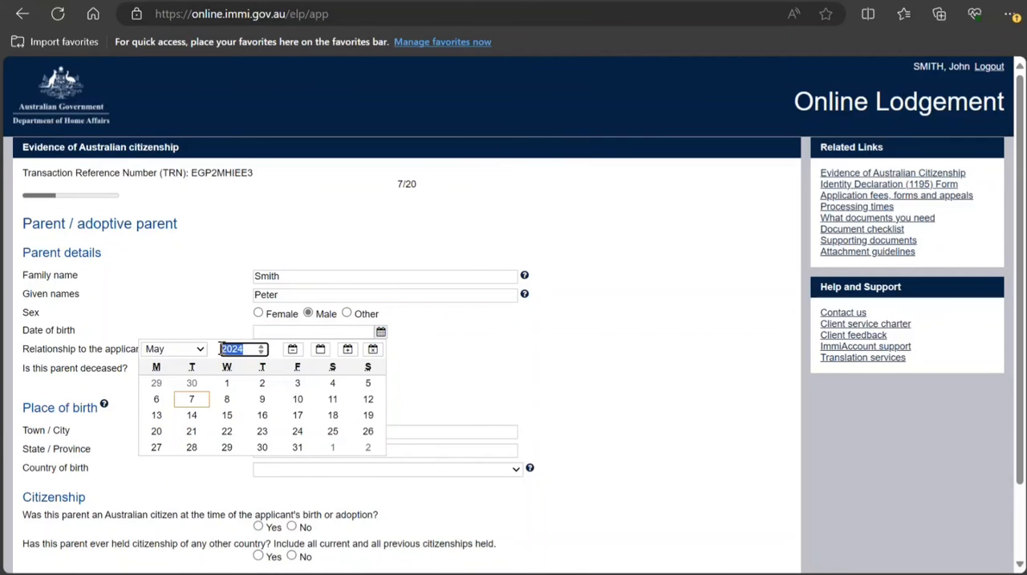
text(10)
text(9)
key(BackSpace)
key(BackSpace)
text(970)
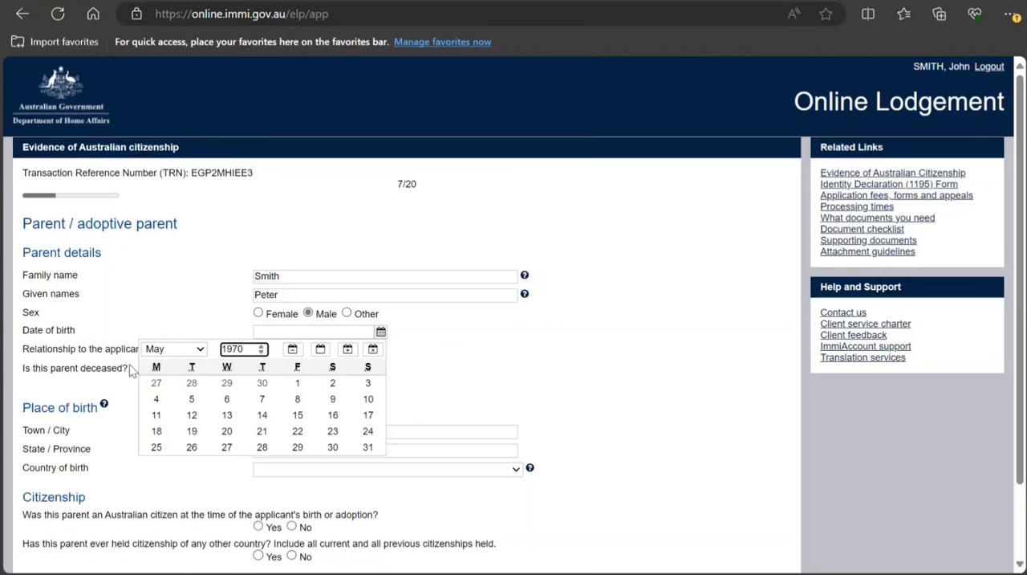
click(226, 415)
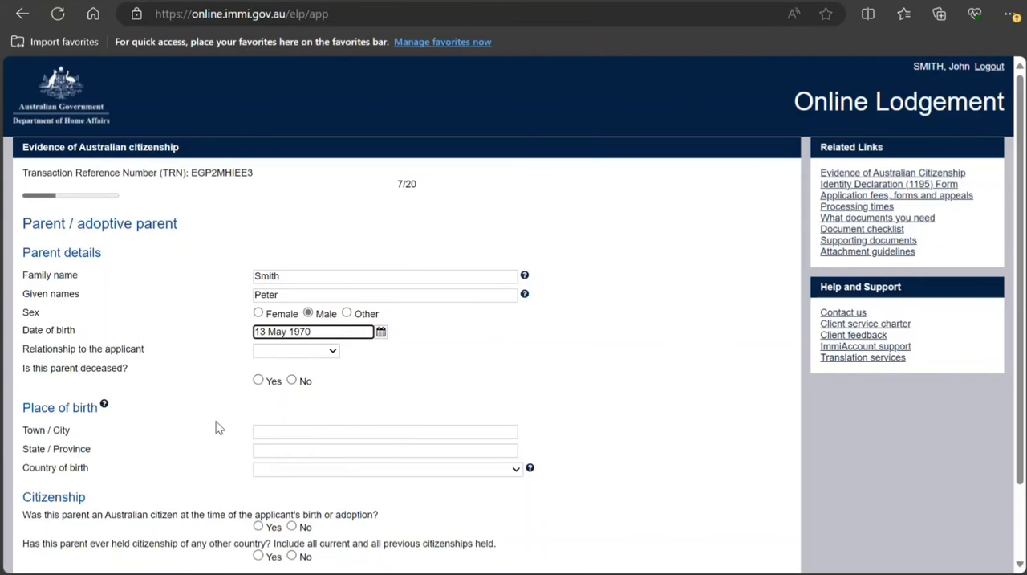
click(379, 334)
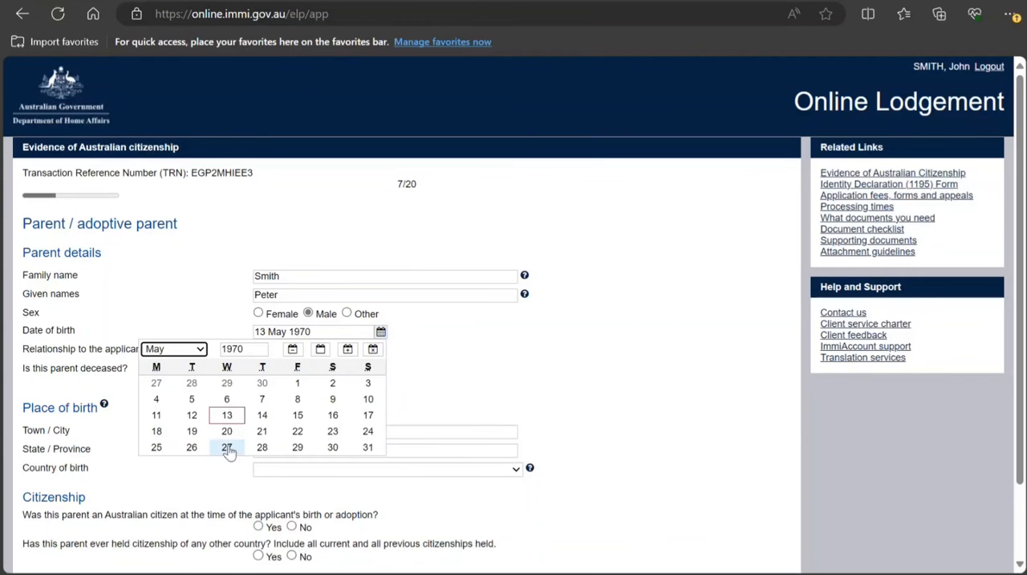
click(191, 415)
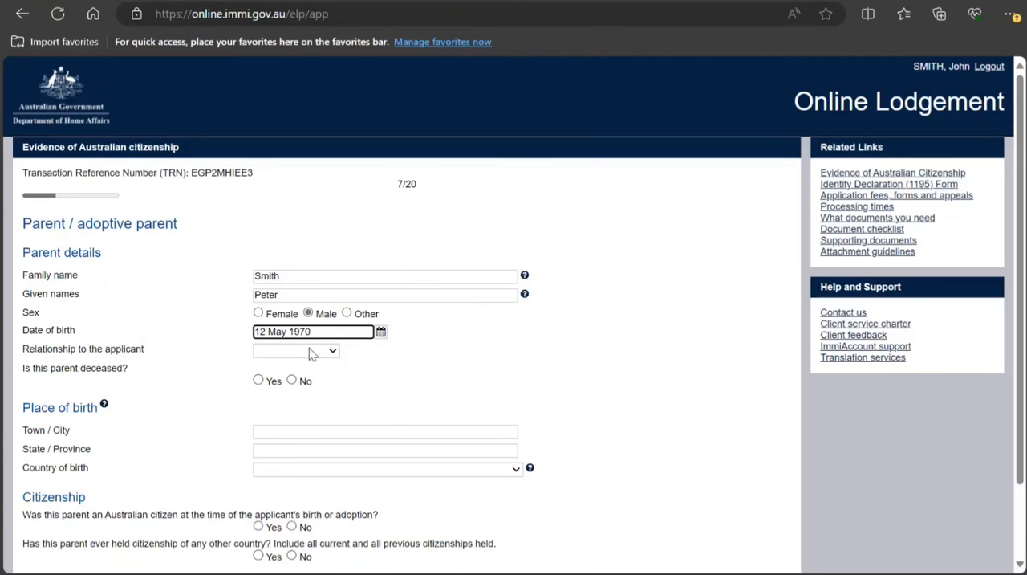
Set the parent's relationship to the applicant to Birth parent and answer No to the parent being deceased
click(286, 382)
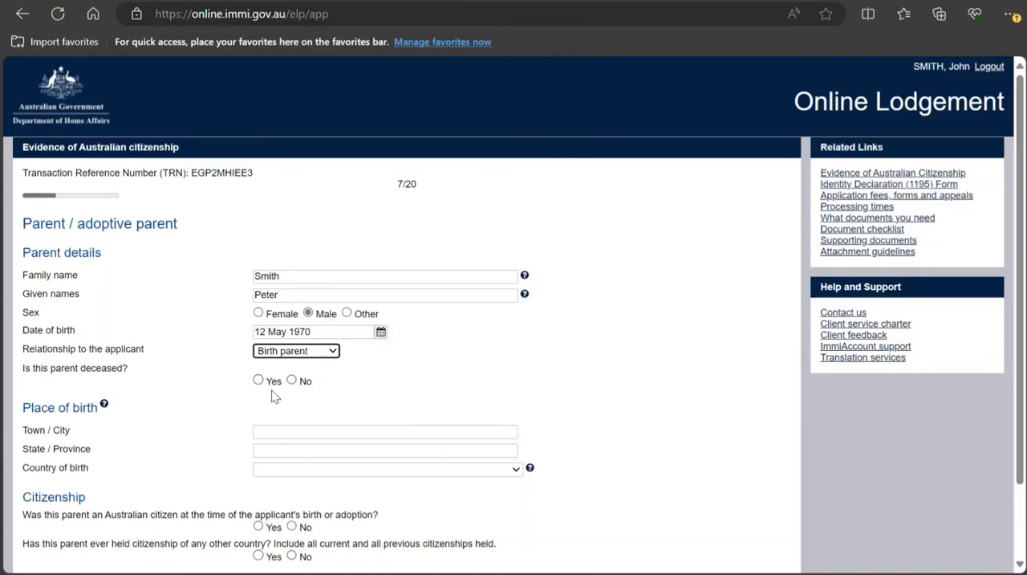
click(266, 382)
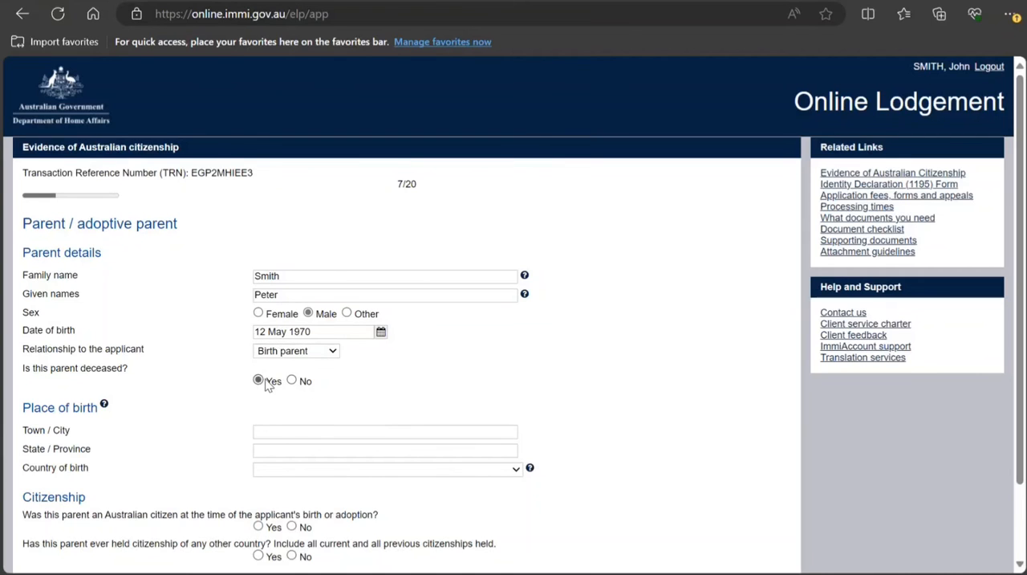
click(292, 384)
click(257, 382)
click(291, 382)
Enter Melbourne as the town or city of the parent's place of birth
scroll(281, 413, down, 2)
click(268, 342)
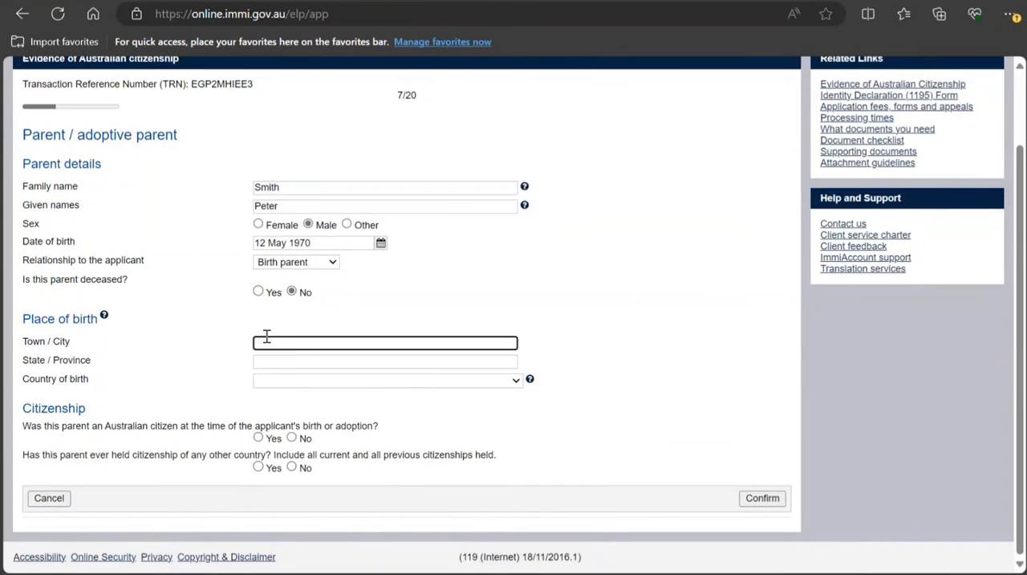
text(Melvourne)
drag(277, 343, 270, 343)
text(b)
Enter Victoria as the parent's state or province of birth and choose AUSTRALIA as the country of birth
click(327, 362)
text(V)
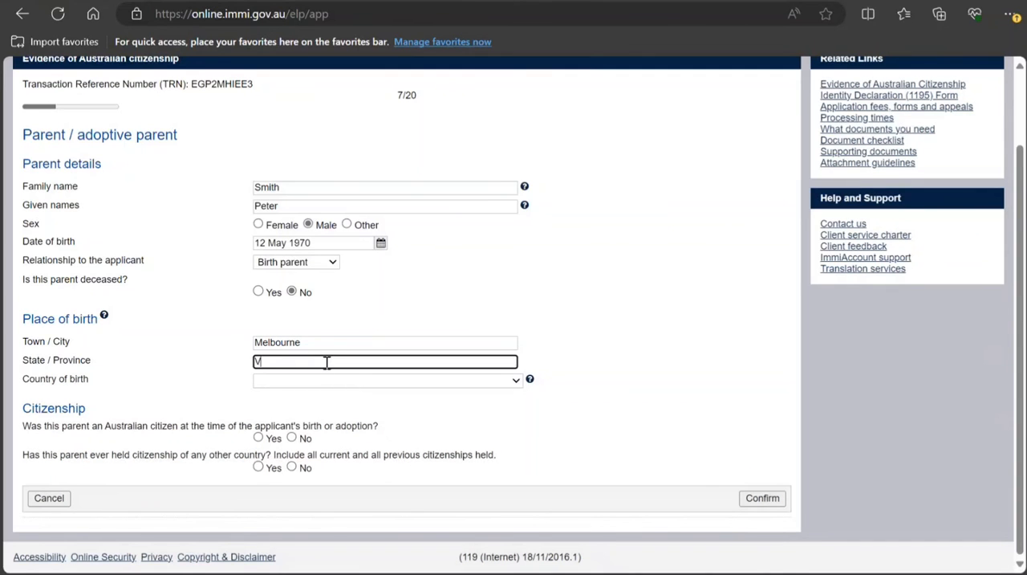
text(ictoria)
click(328, 379)
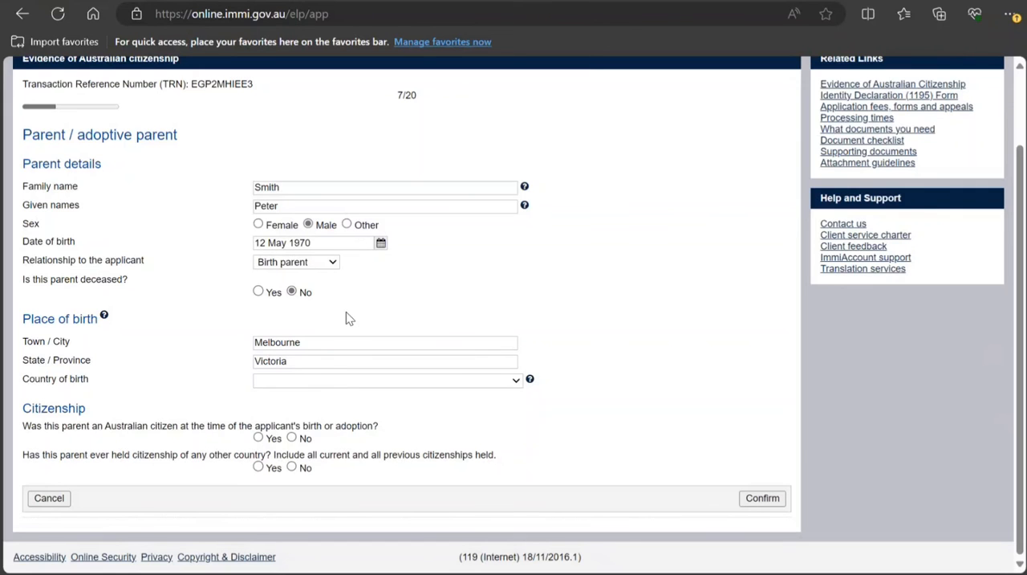
text(india)
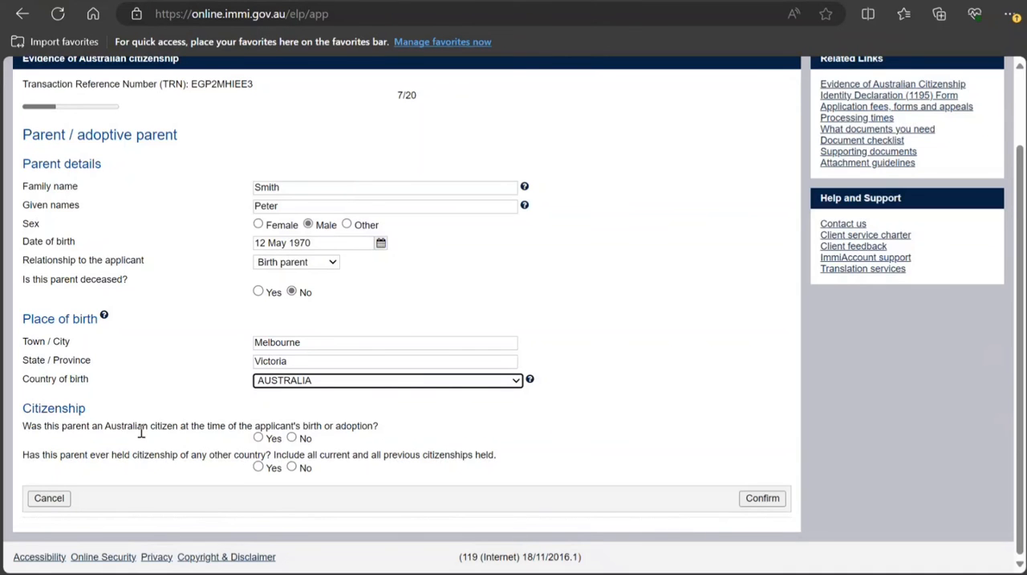
Record the parent as an Australian citizen by Birth with no other citizenship, confirm the entry and accept continuing with only one parent
click(258, 437)
scroll(293, 389, down, 1)
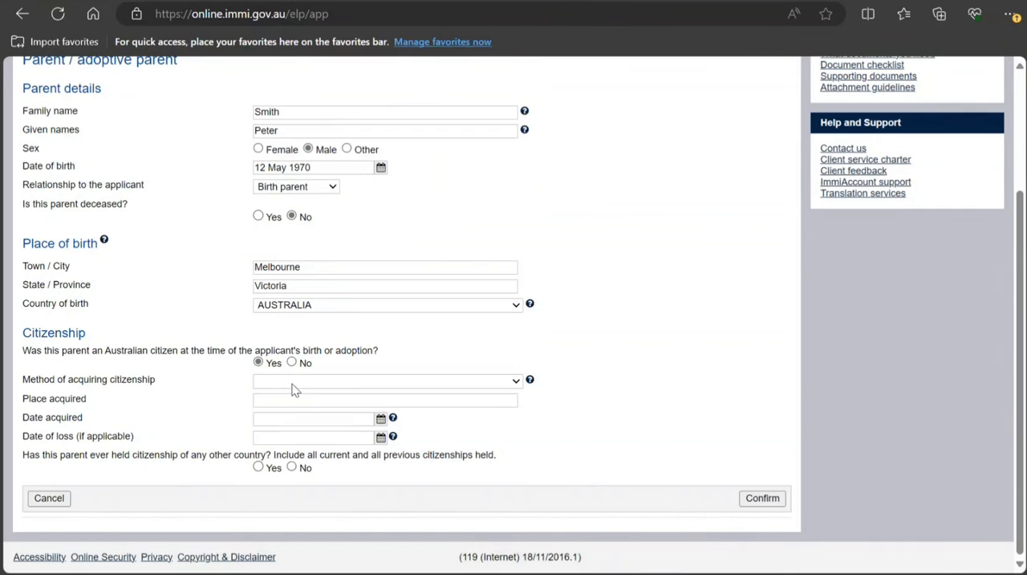
click(306, 384)
click(283, 420)
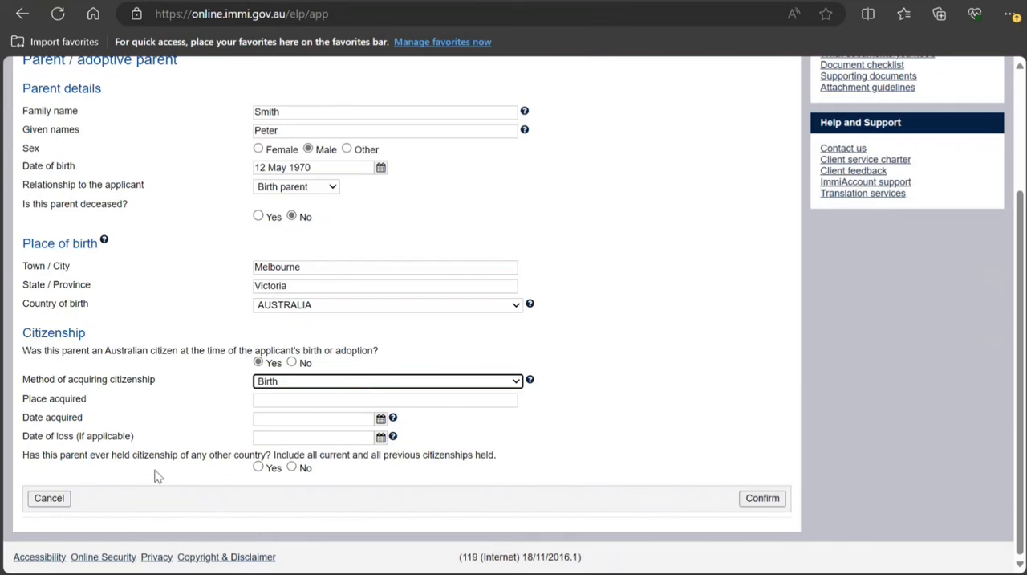
click(292, 468)
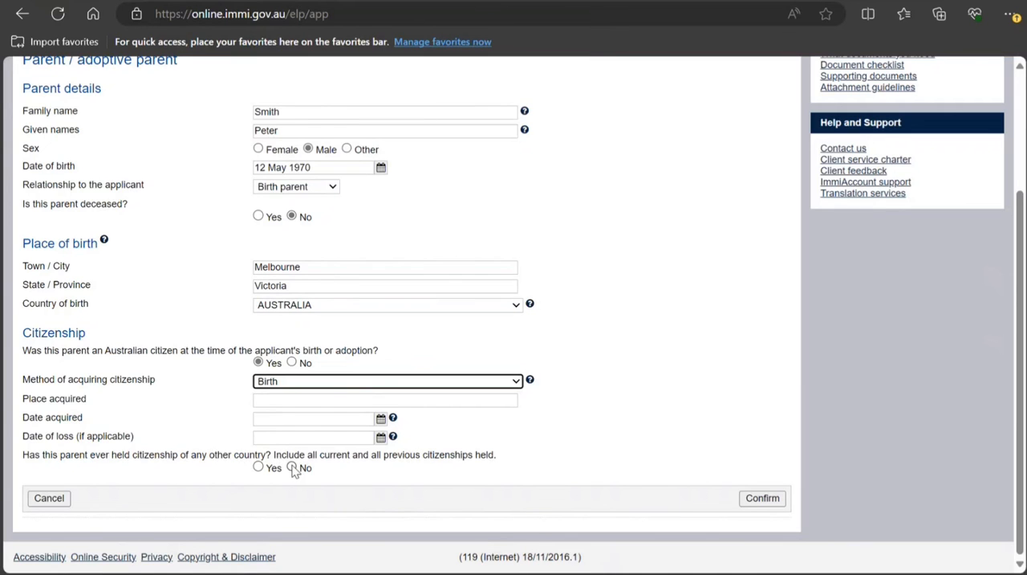
click(762, 499)
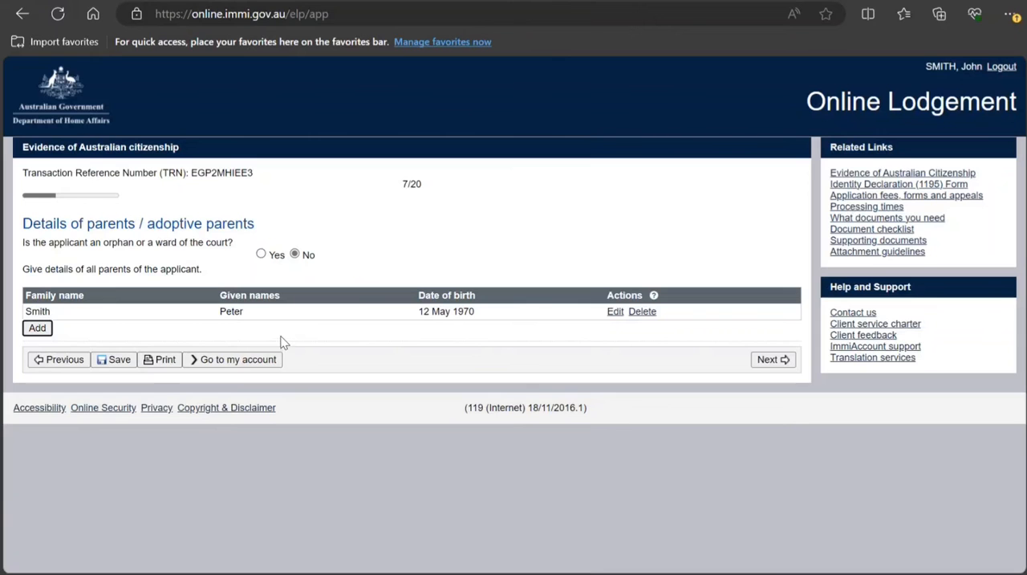
click(779, 359)
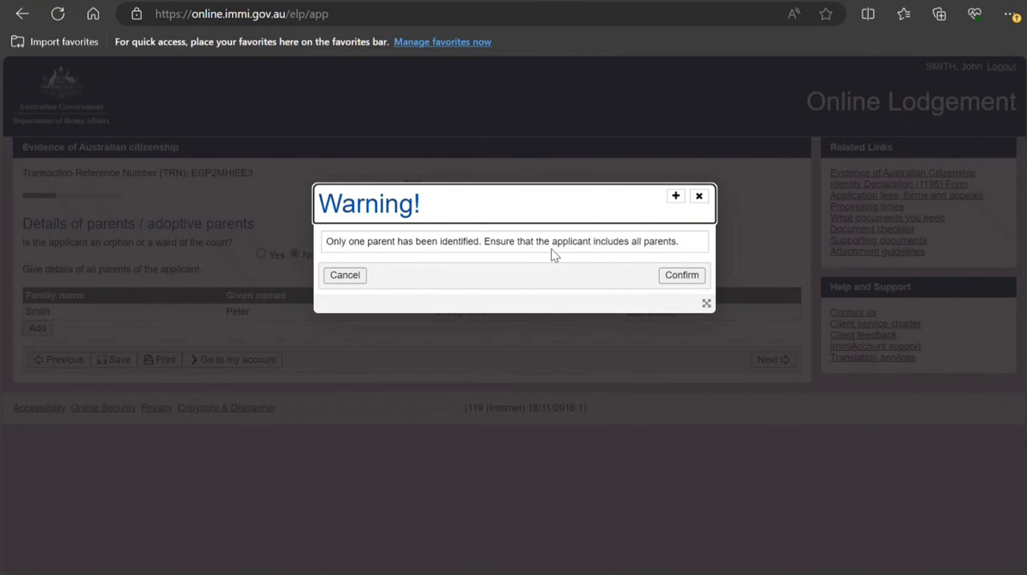
click(673, 278)
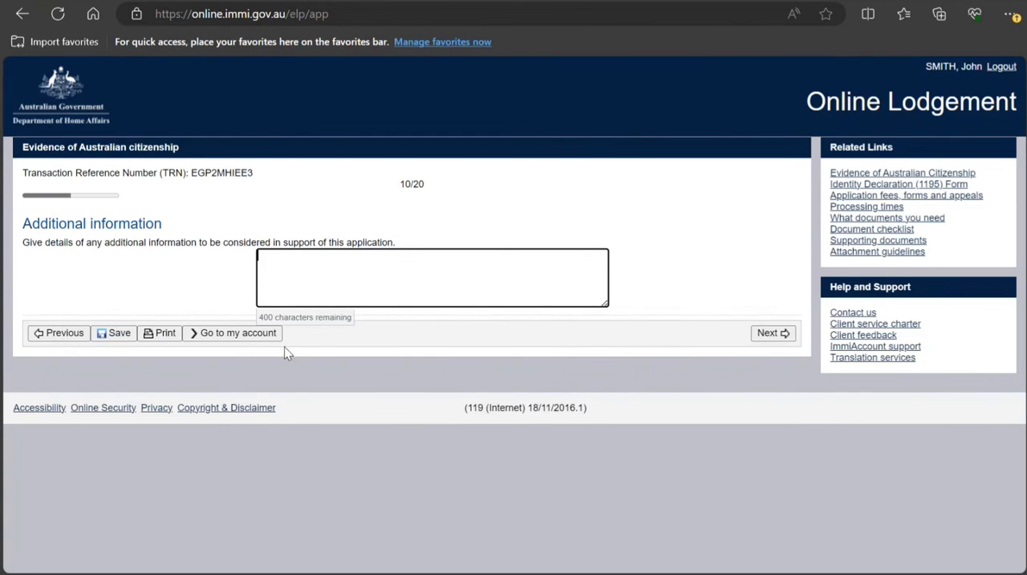
Enter "kh hj hj hj h hj" as the additional information supporting the application and continue to the Identity documents page
text(kh hj hj hj h hj)
click(777, 334)
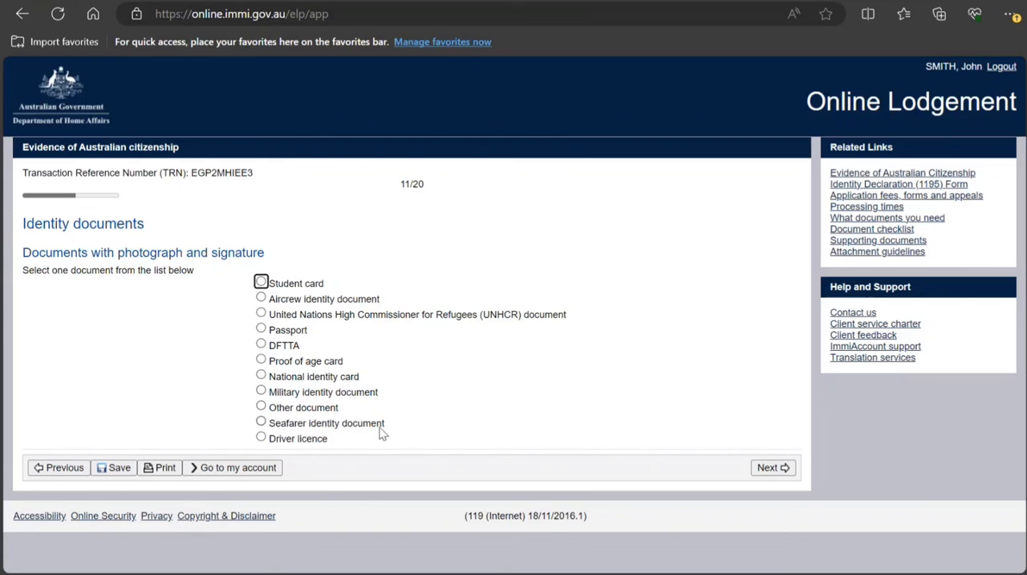
Choose Driver licence as the photo and signature document, mark it as not Australian, and try to continue without its details
click(262, 439)
scroll(307, 460, down, 1)
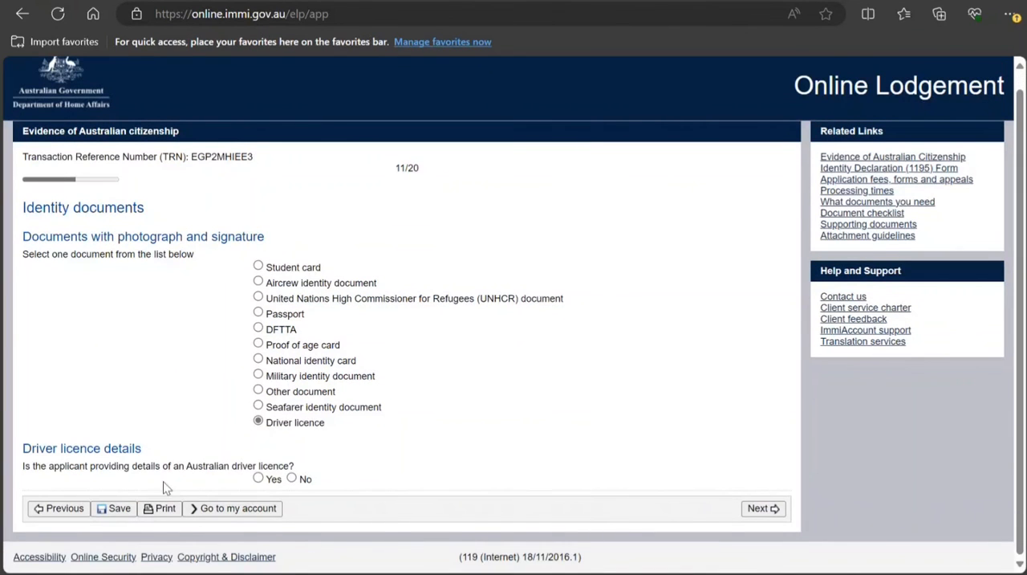
click(291, 479)
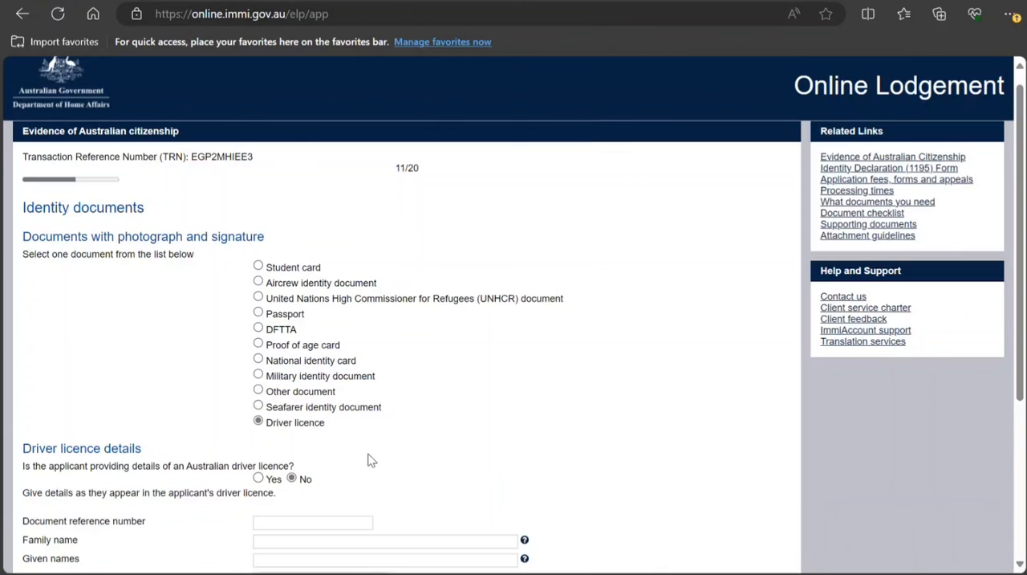
scroll(369, 459, down, 2)
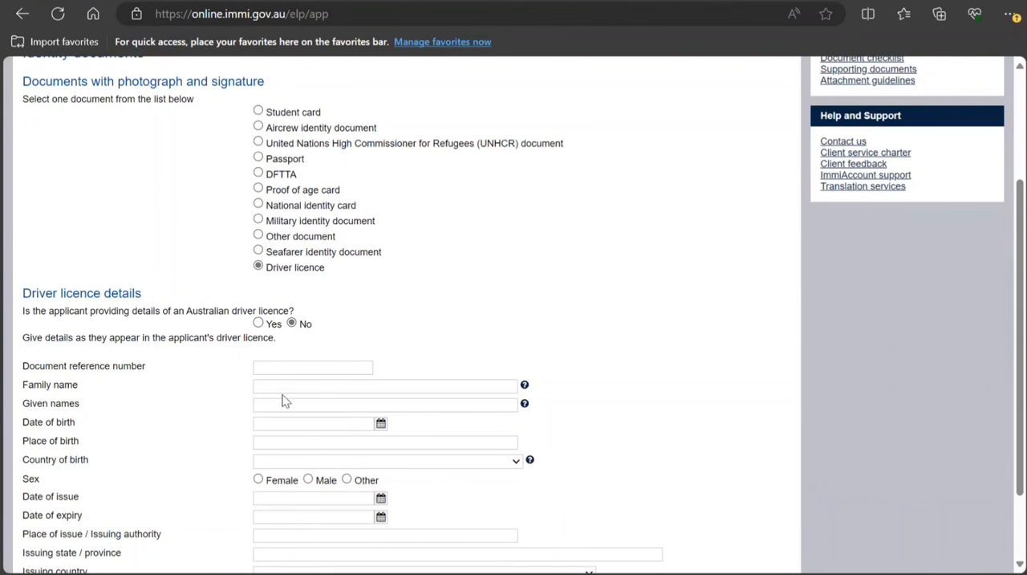
scroll(322, 388, down, 2)
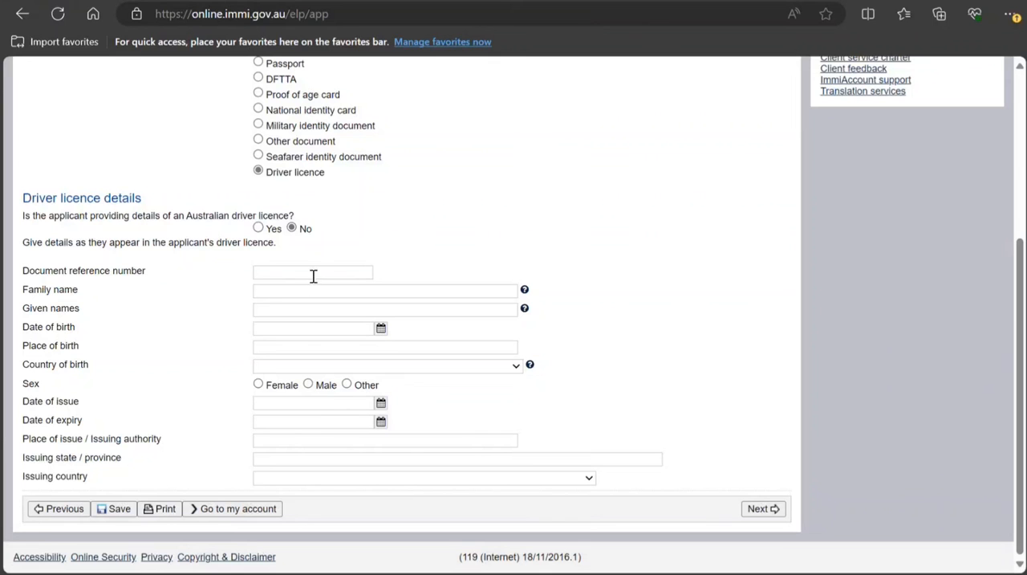
click(763, 511)
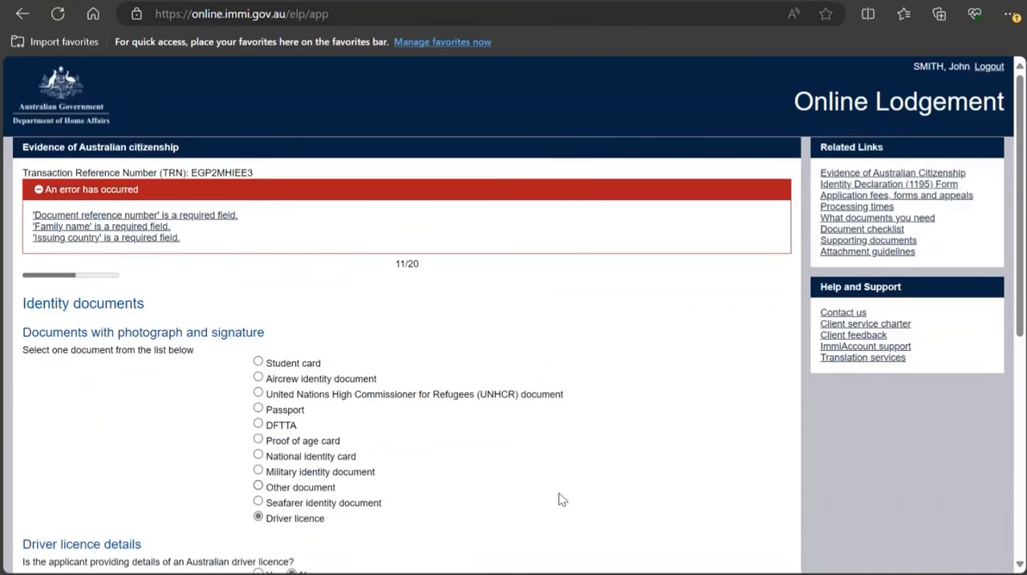
Set the driver licence's issuing country to INDIA - IND and enter its document reference number
scroll(453, 450, down, 5)
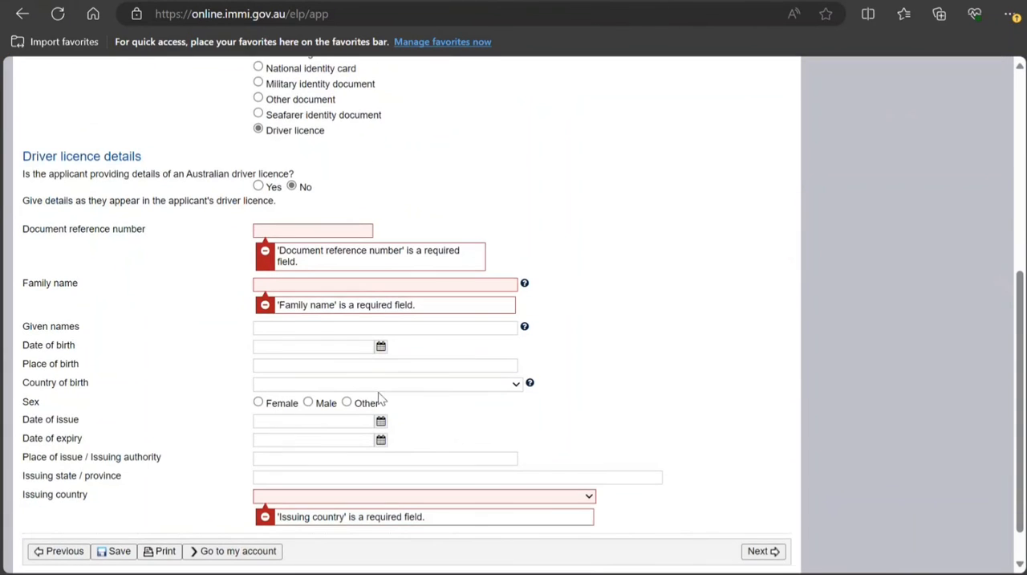
scroll(297, 232, down, 1)
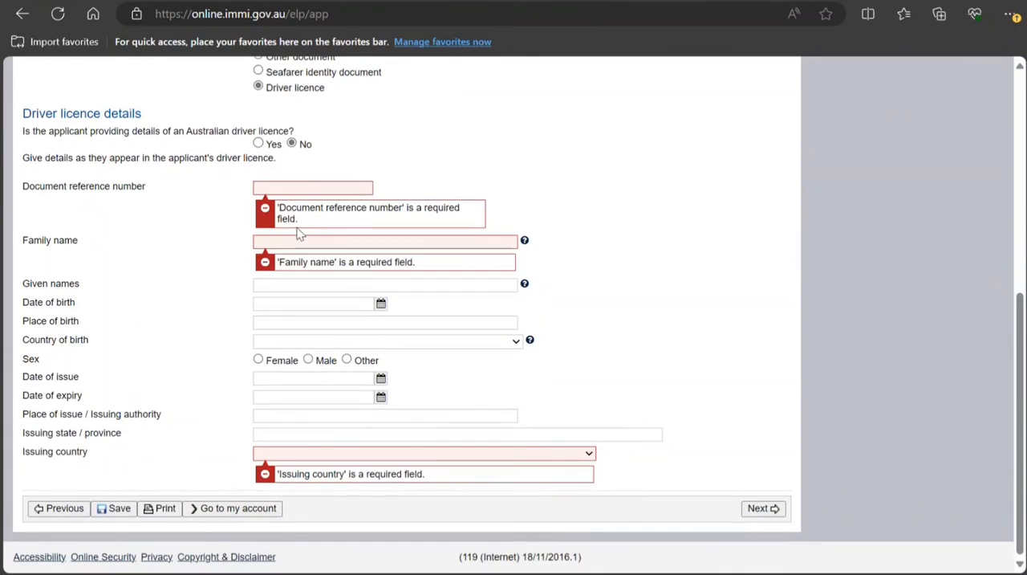
click(322, 458)
text(ind)
click(286, 189)
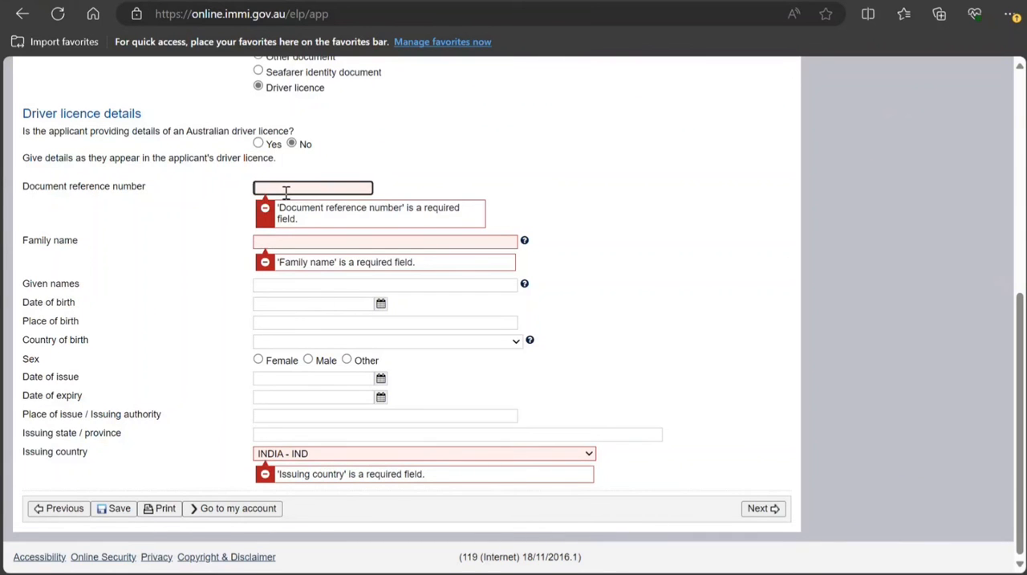
Enter the applicant's family name in the driver licence details and continue to the evidence of current residential address
click(300, 240)
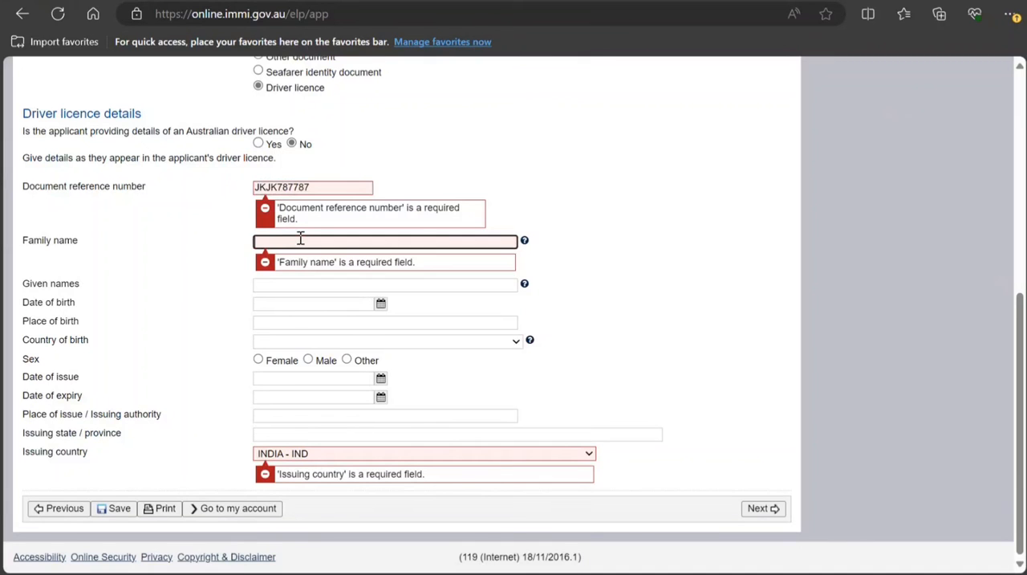
text(Smiy)
key(BackSpace)
text(th)
click(758, 507)
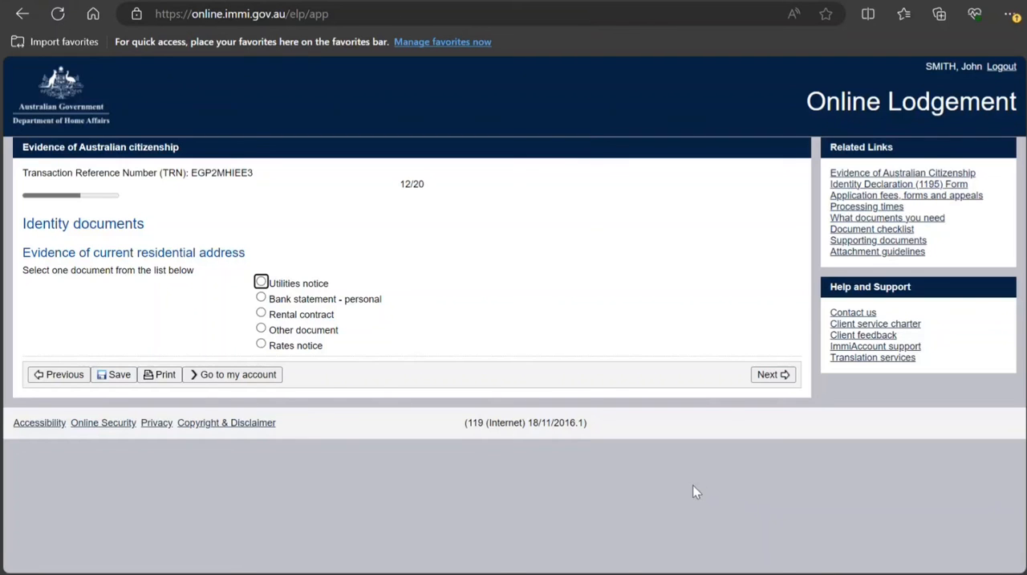
Choose Rental contract as evidence of current residential address and try to continue without filling in its details
click(260, 314)
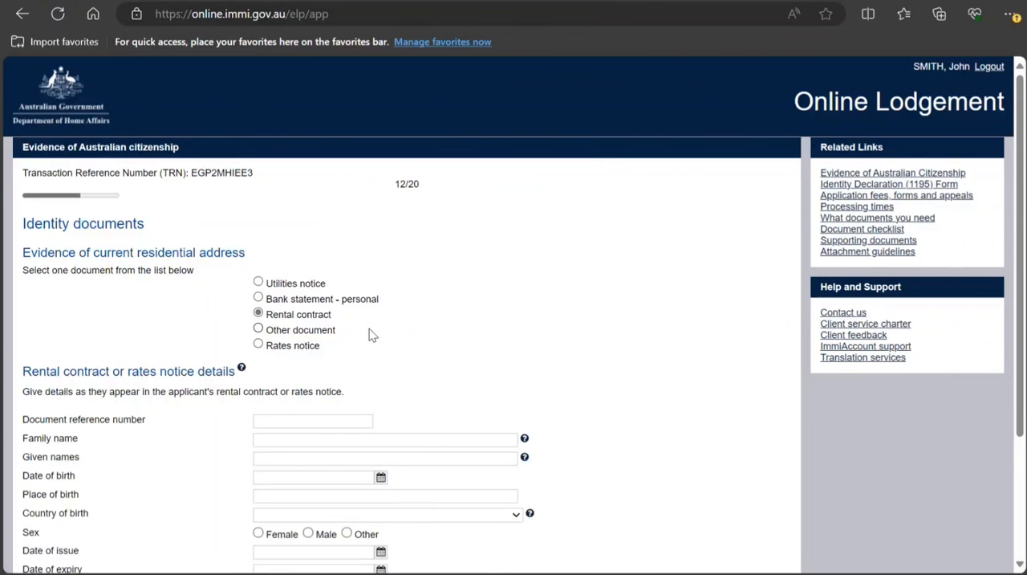
scroll(369, 328, down, 2)
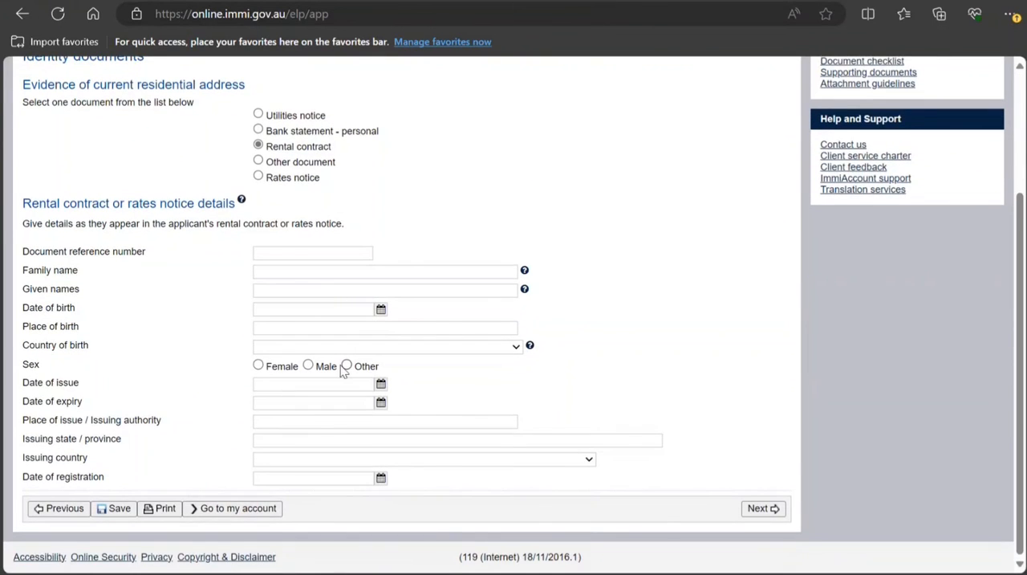
scroll(319, 421, up, 3)
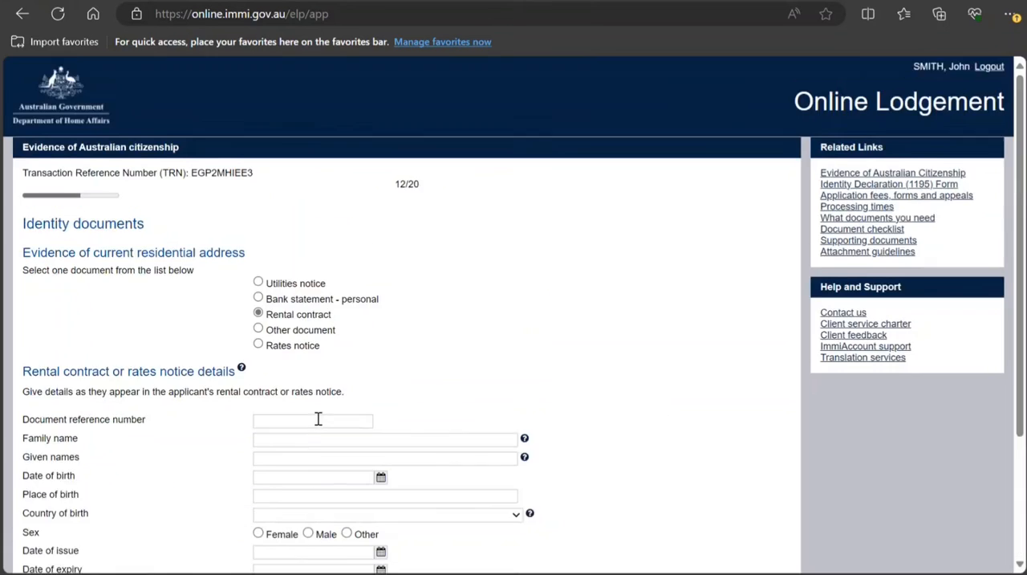
scroll(319, 421, down, 3)
click(763, 512)
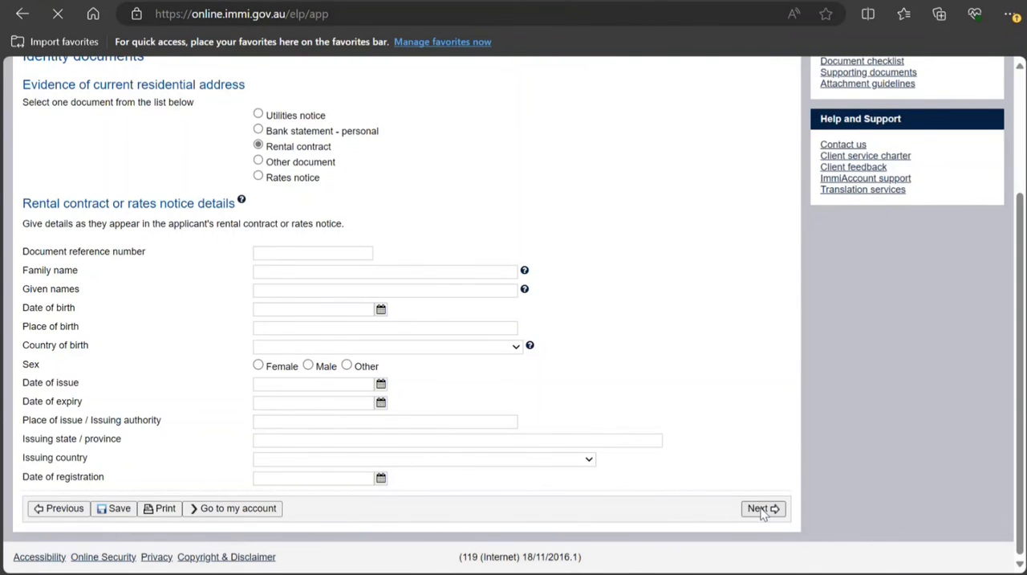
Set the rental contract's issuing country to INDIA - IND and enter the applicant's family name
scroll(656, 447, down, 6)
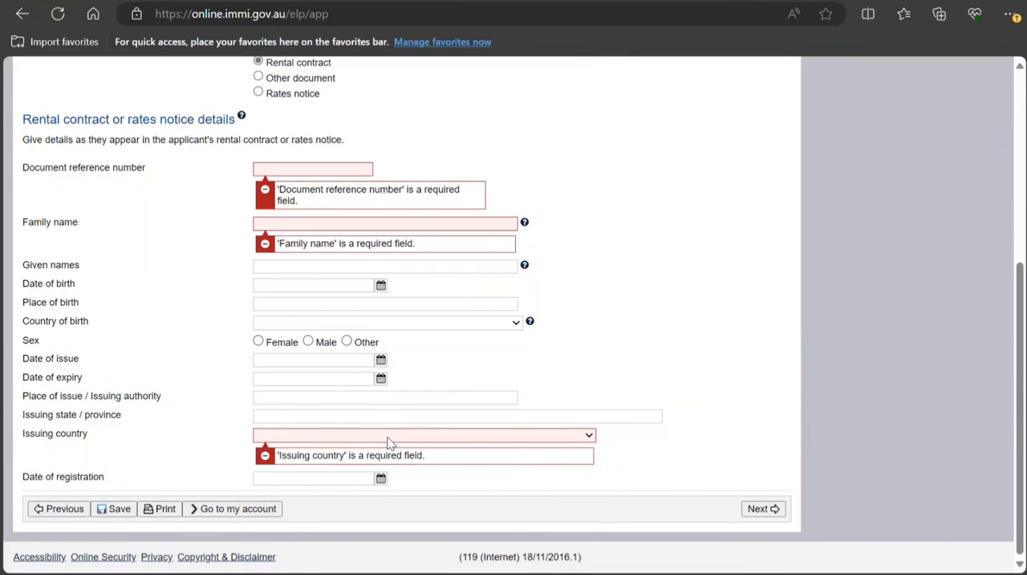
text(ind)
click(275, 223)
text(Smith)
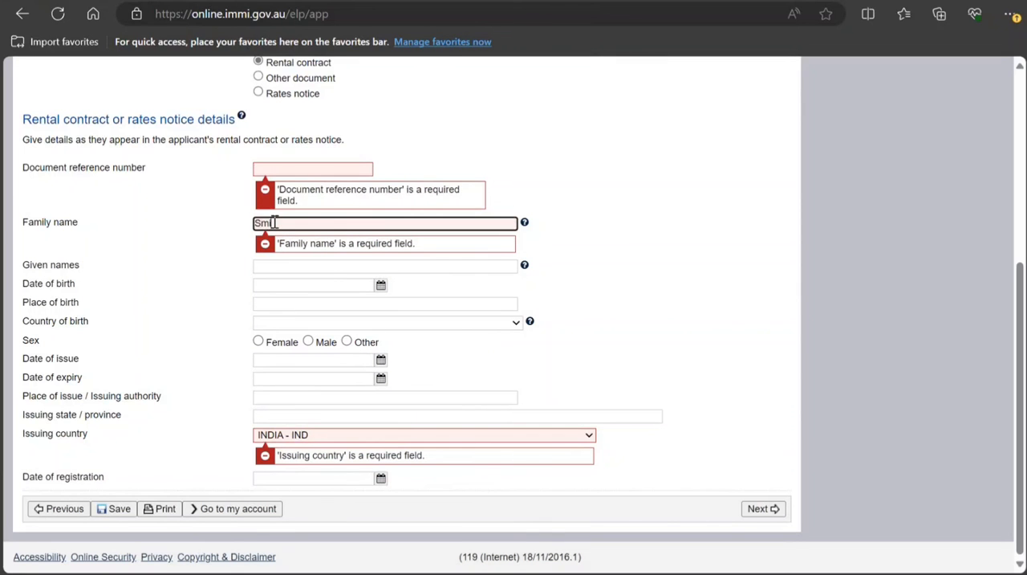
key(BackSpace)
key(BackSpace)
text(th)
Enter the rental contract's document reference number and continue to the evidence of date of birth and birth name
click(293, 168)
text(AS)
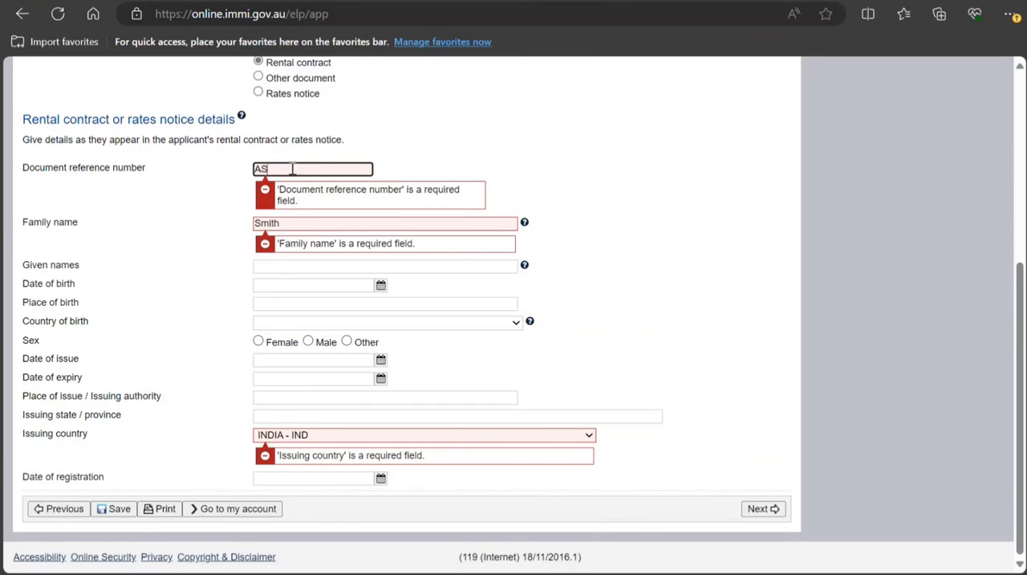
text(454545)
click(760, 508)
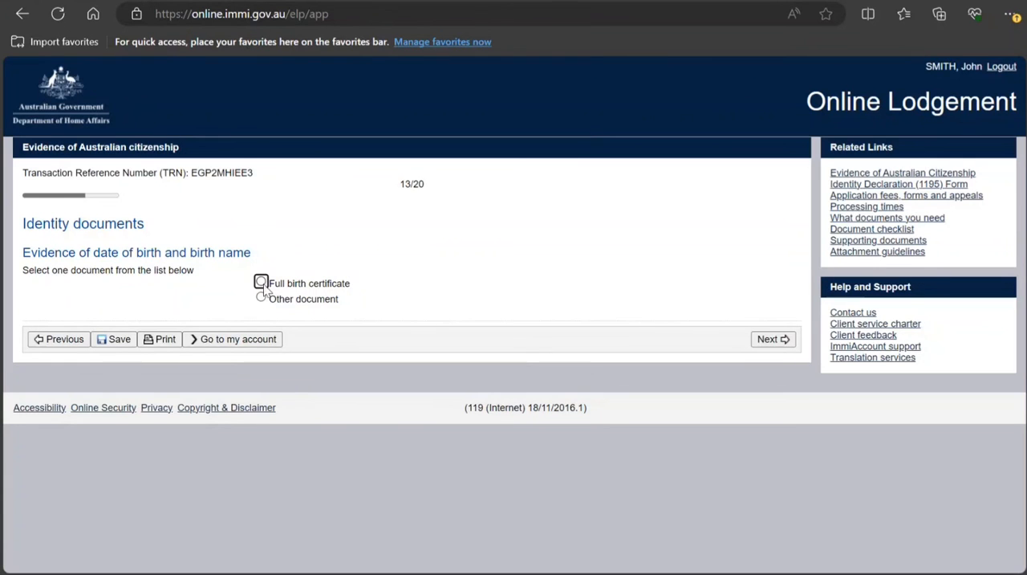
Choose Full birth certificate as evidence of date of birth and birth name and enter its document reference number
click(261, 282)
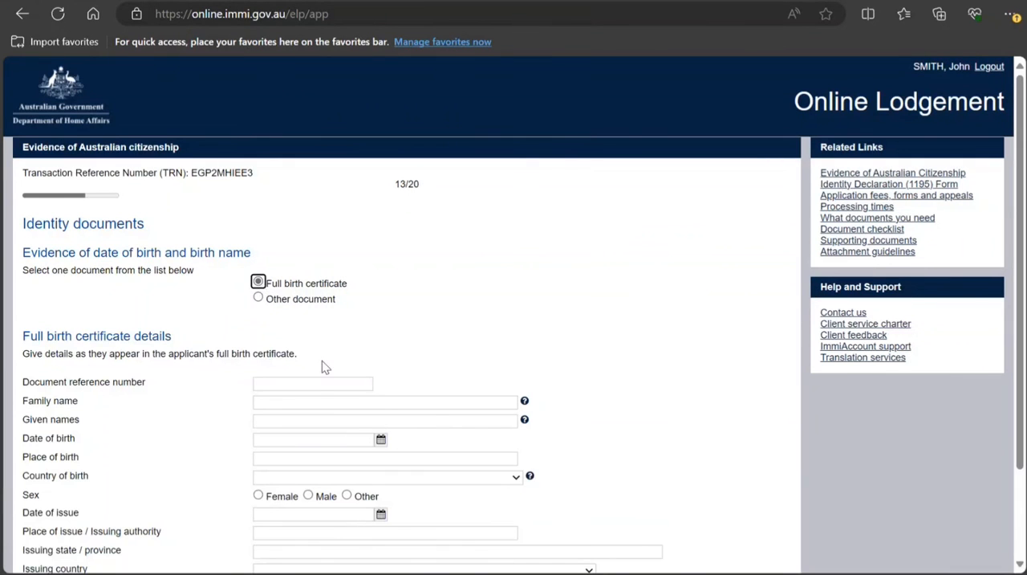
click(317, 383)
text(ER)
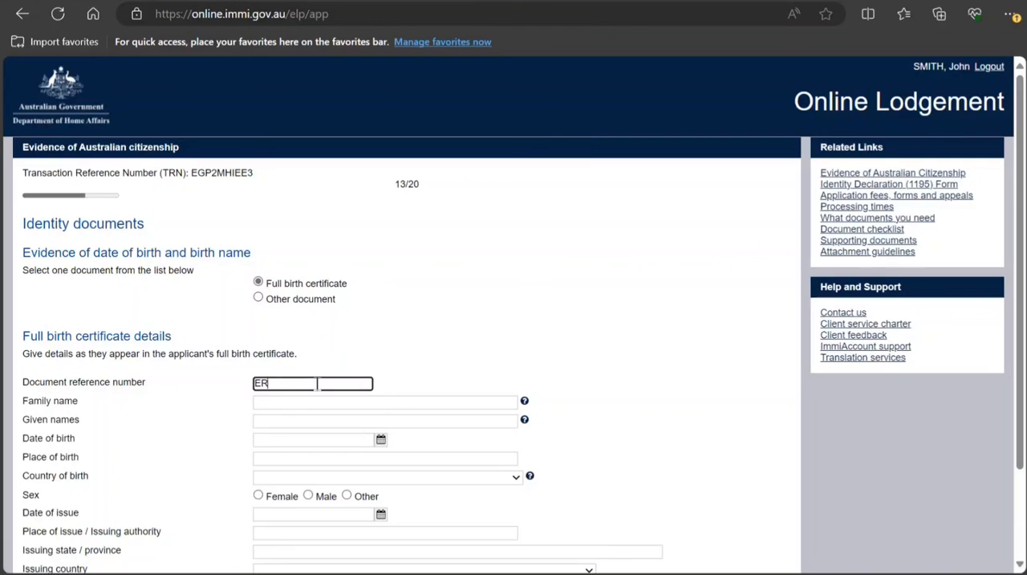
text(e5656)
scroll(317, 383, down, 2)
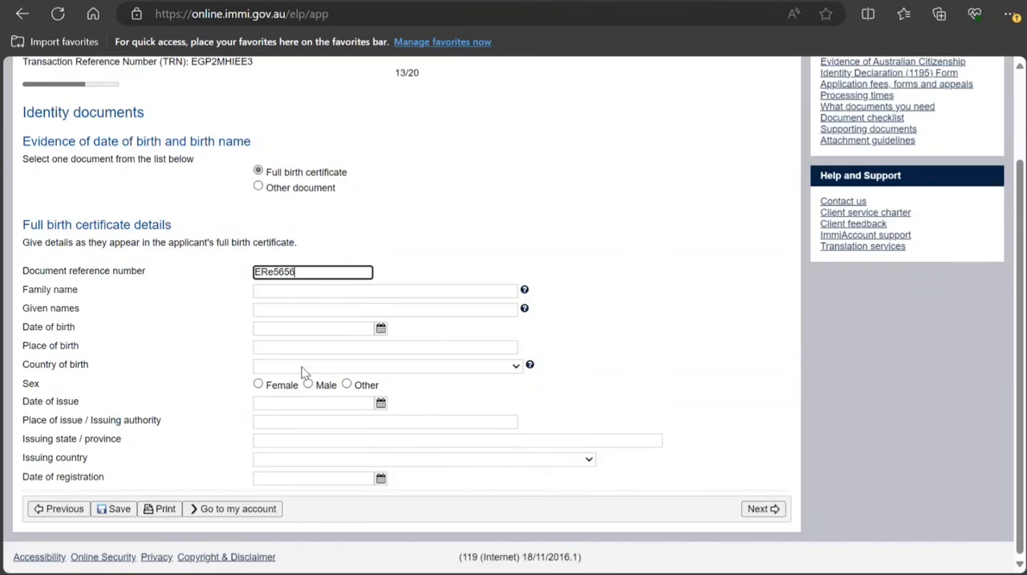
Enter the family name on the birth certificate, set its issuing country to INDIA - IND, and continue to the change of name evidence
click(295, 293)
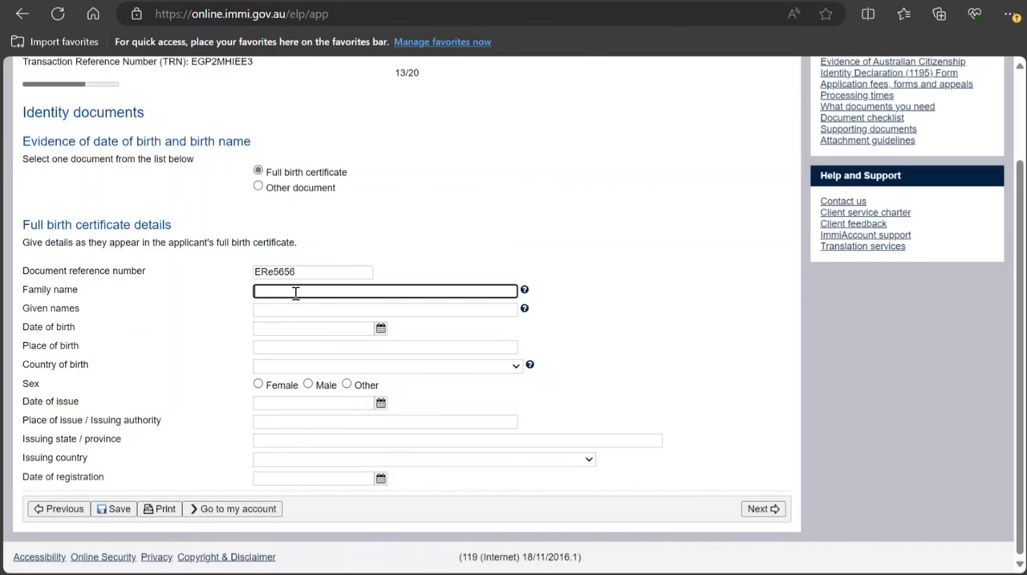
text(Smity)
click(363, 460)
text(in)
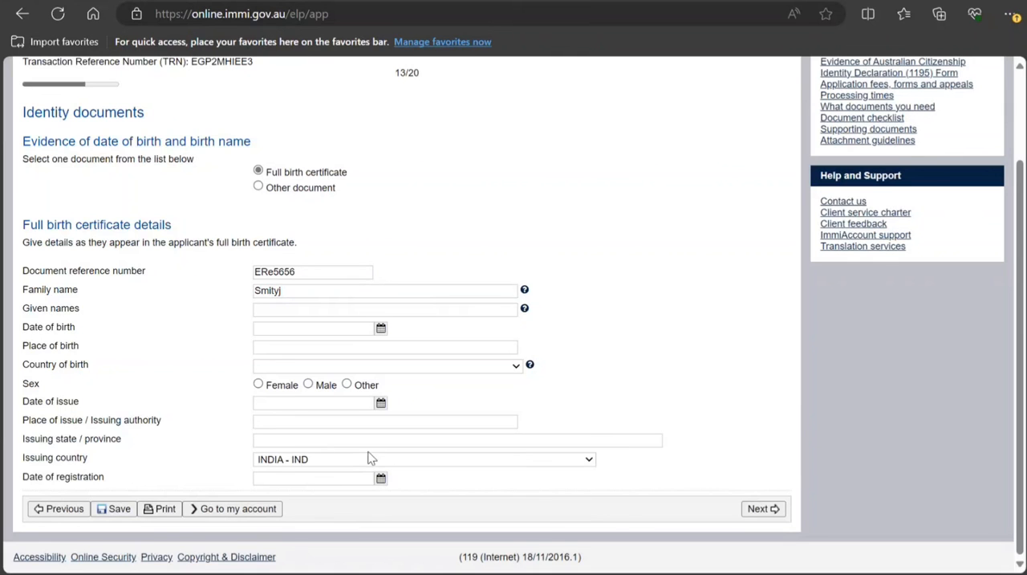
click(754, 514)
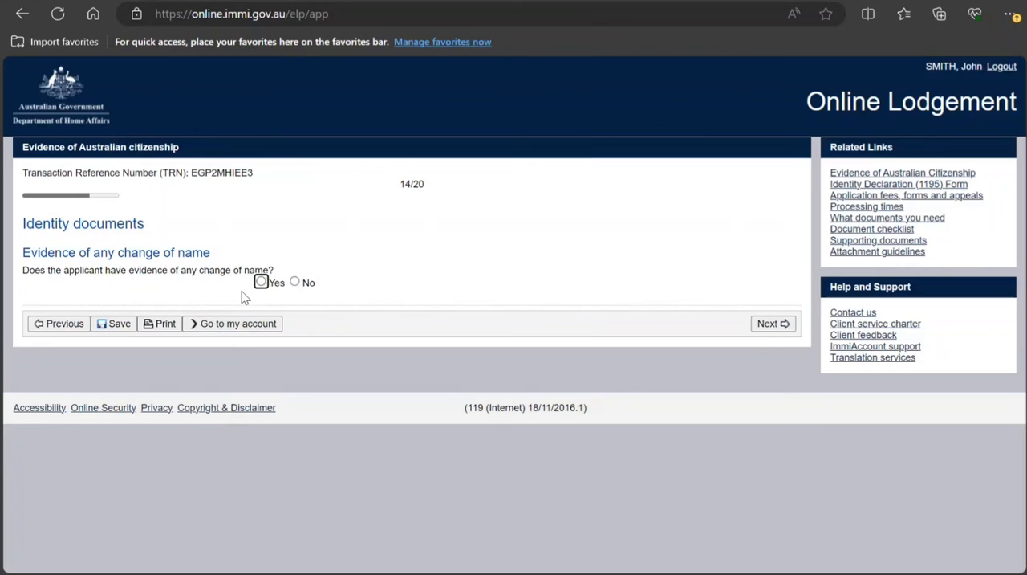
Answer No to having evidence of any change of name and continue through the application to the Declarations page
click(295, 282)
click(770, 323)
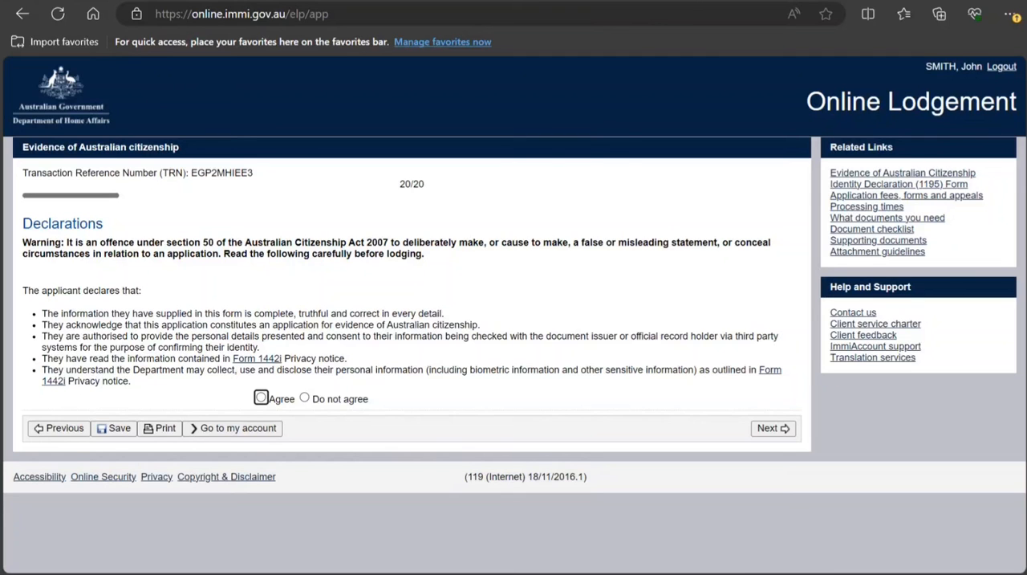
click(772, 504)
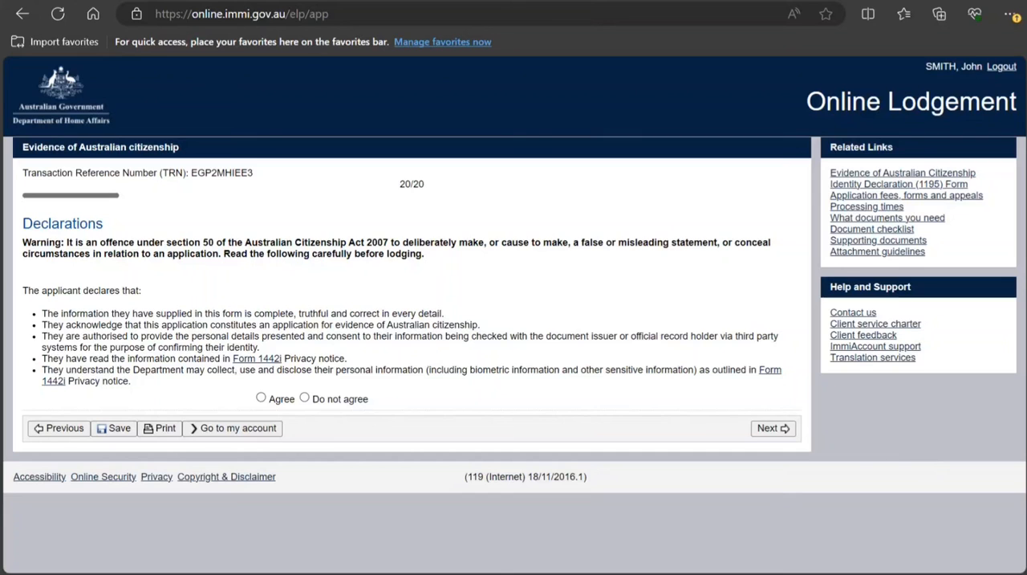